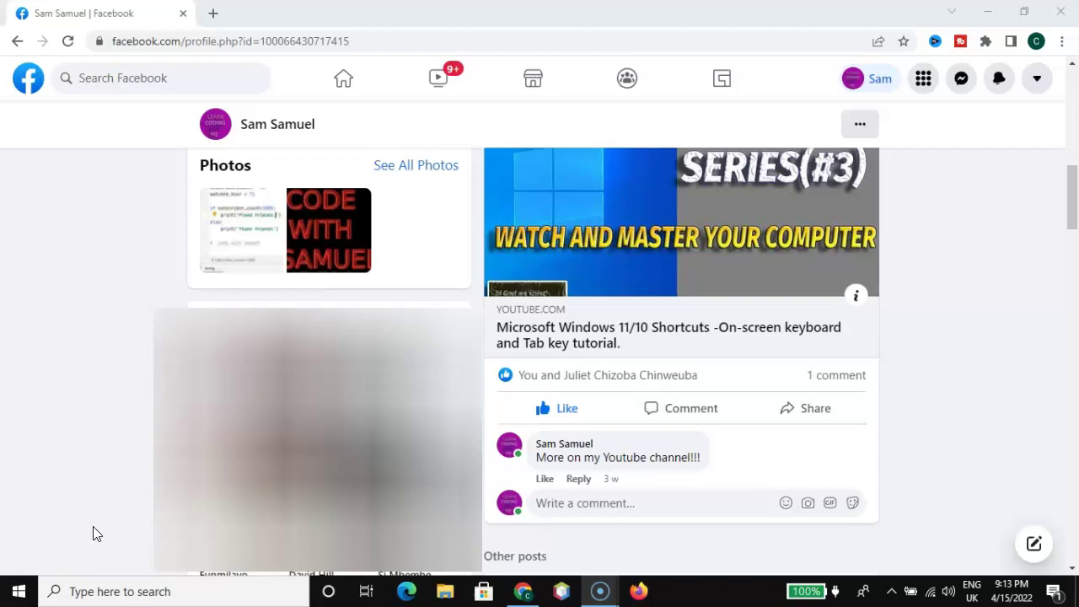
Scroll down to the 'code with samuel' video post and start playing it
{"action": "left_click", "coordinate": [81, 528]}
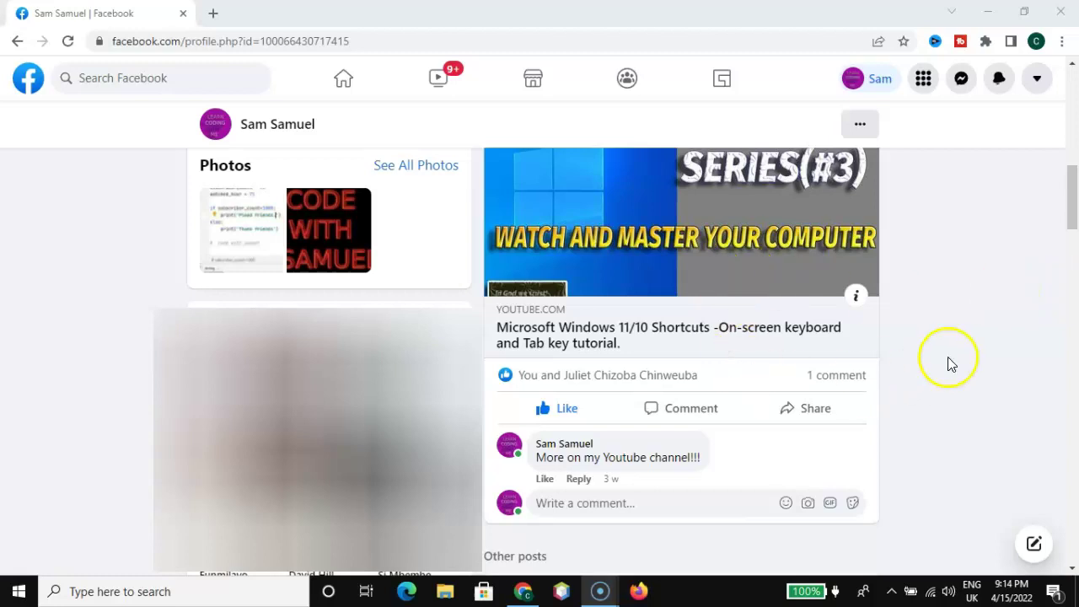
{"action": "scroll", "coordinate": [951, 369], "scroll_direction": "down", "scroll_amount": 1}
{"action": "scroll", "coordinate": [948, 374], "scroll_direction": "down", "scroll_amount": 3}
{"action": "scroll", "coordinate": [946, 376], "scroll_direction": "down", "scroll_amount": 1}
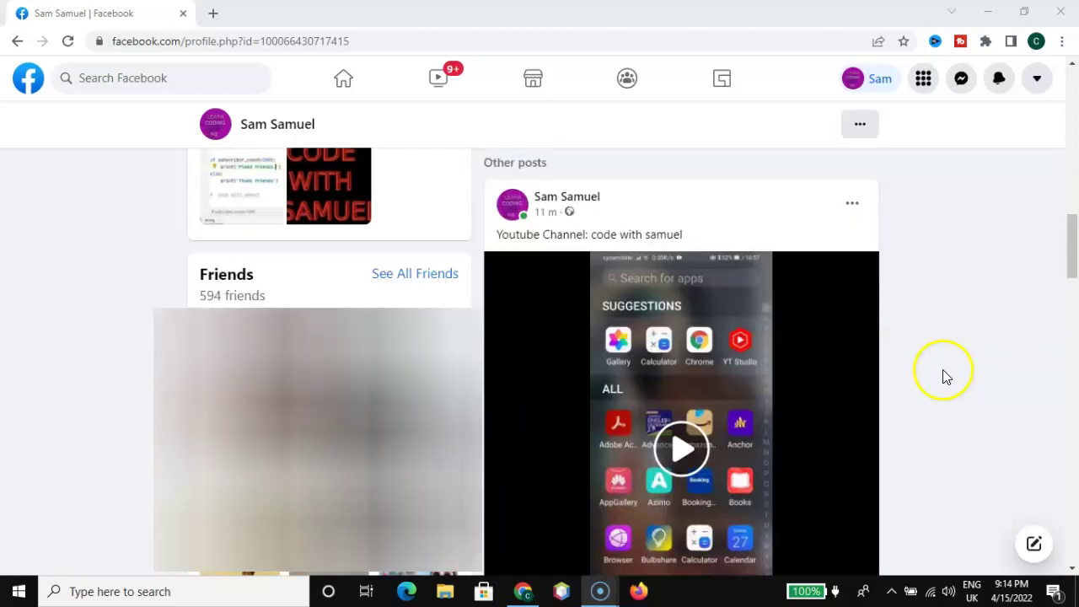
{"action": "left_click", "coordinate": [599, 434]}
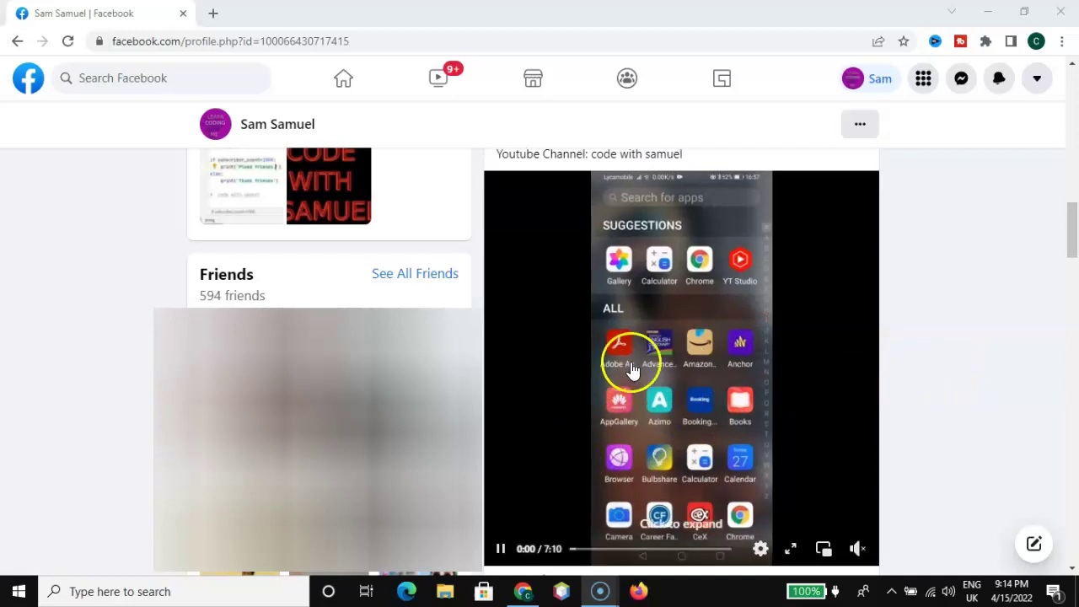
{"action": "scroll", "coordinate": [632, 367], "scroll_direction": "down", "scroll_amount": 1}
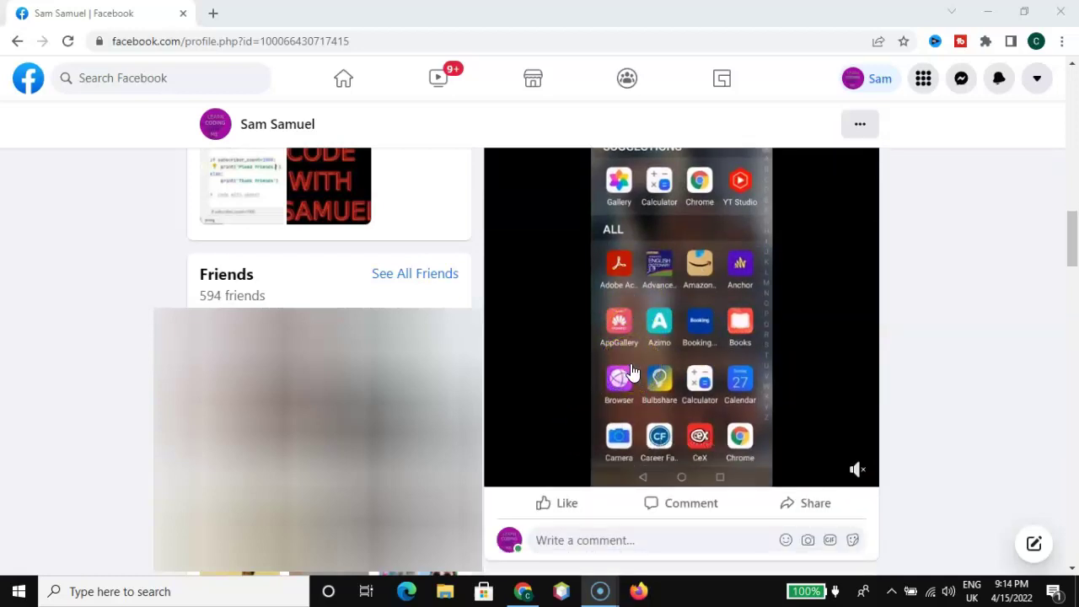
Open the playing video in its own viewer page, paused at 0:20
{"action": "left_click", "coordinate": [672, 350]}
{"action": "scroll", "coordinate": [672, 352], "scroll_direction": "up", "scroll_amount": 1}
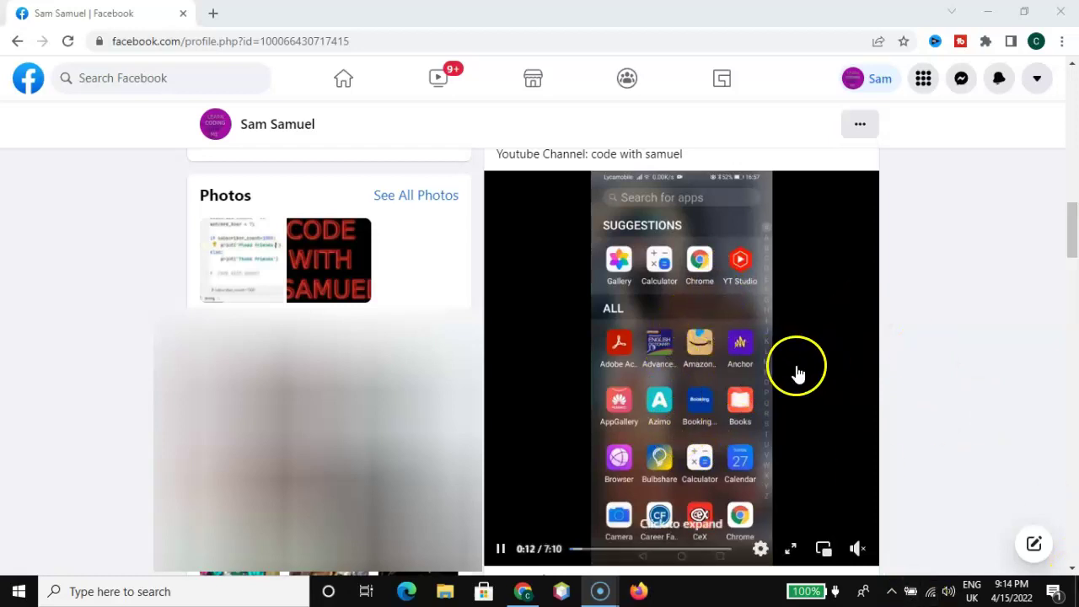
{"action": "left_click", "coordinate": [687, 314]}
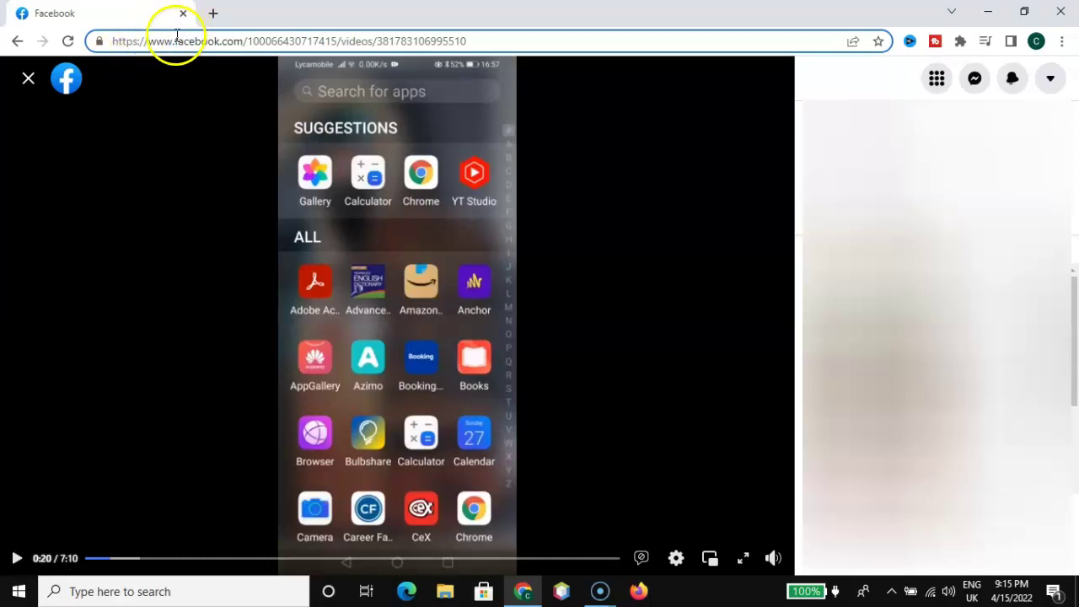
{"action": "left_click", "coordinate": [172, 43]}
{"action": "left_click", "coordinate": [187, 132]}
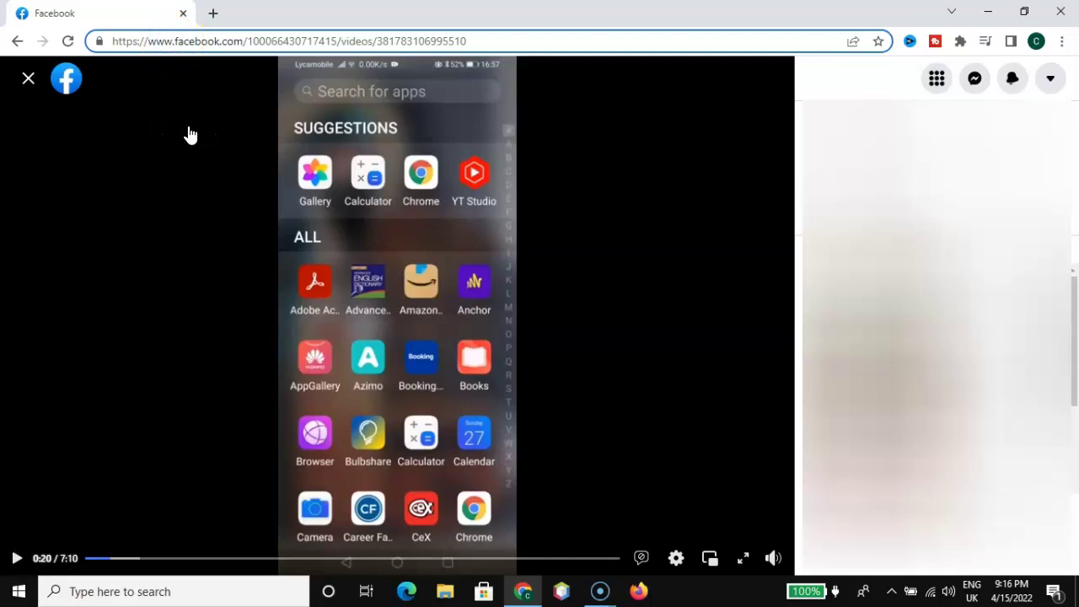
{"action": "key", "text": "BackSpace"}
{"action": "key", "text": "BackSpace"}
{"action": "key", "text": "BackSpace"}
{"action": "key", "text": "BackSpace"}
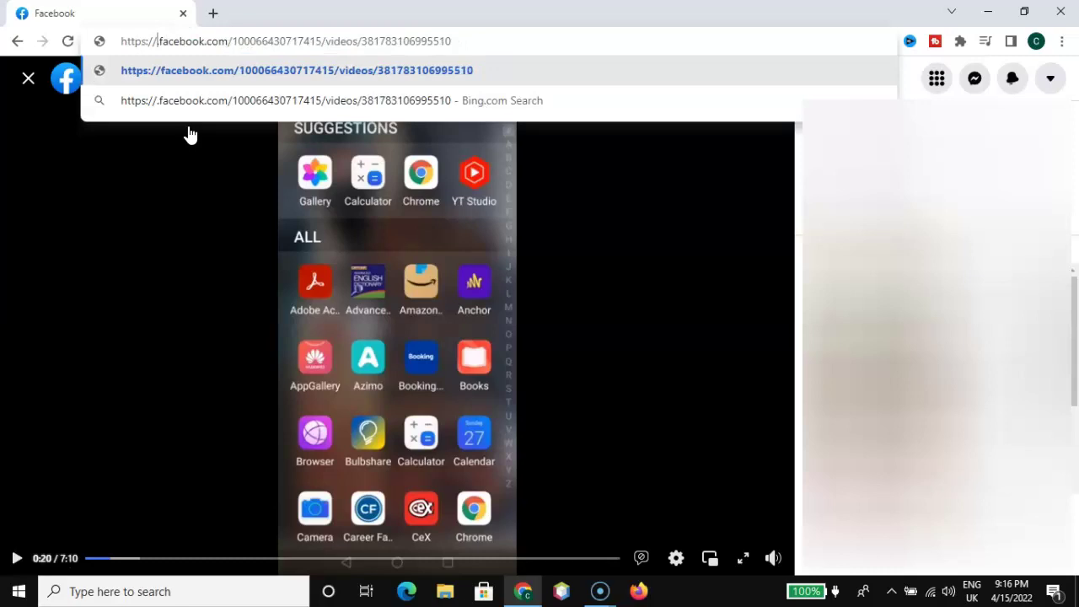
{"action": "type", "text": "mb."}
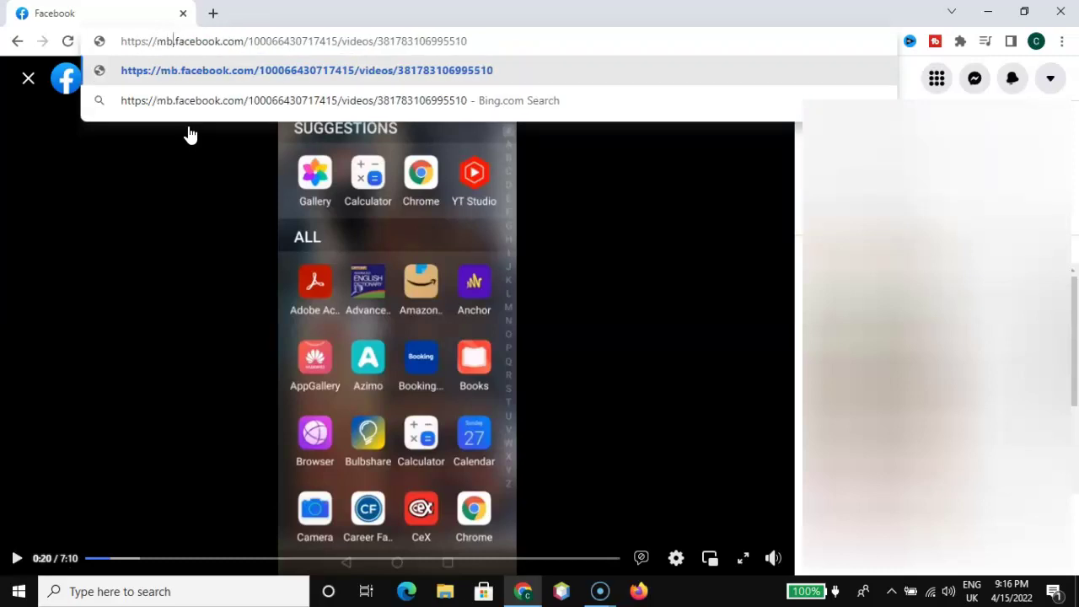
{"action": "type", "text": "ad"}
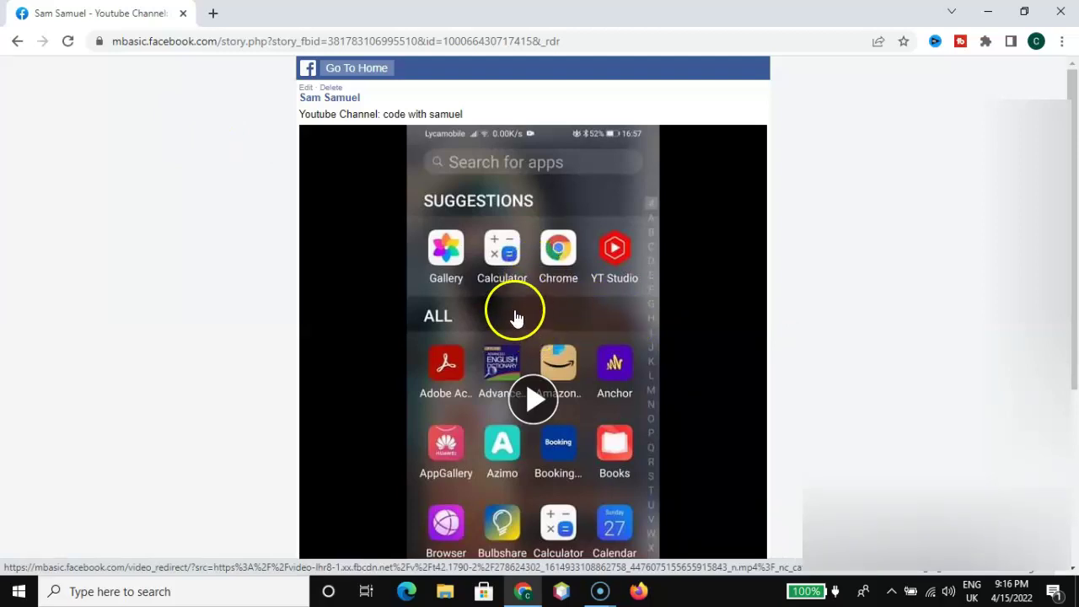
Open the video's direct .mp4 link in a new tab
{"action": "right_click", "coordinate": [516, 317]}
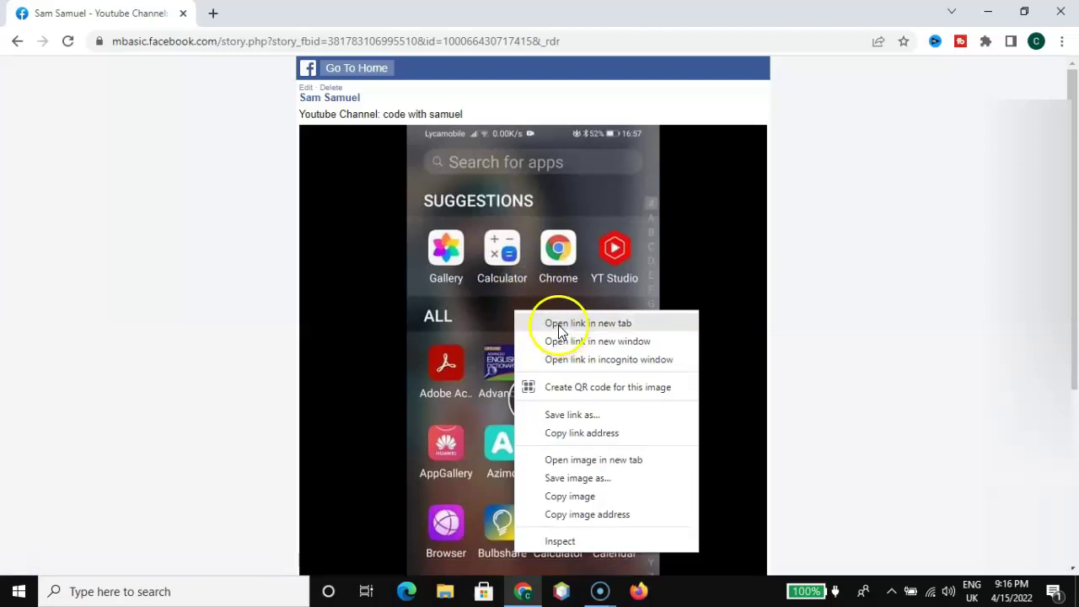
{"action": "left_click", "coordinate": [613, 326]}
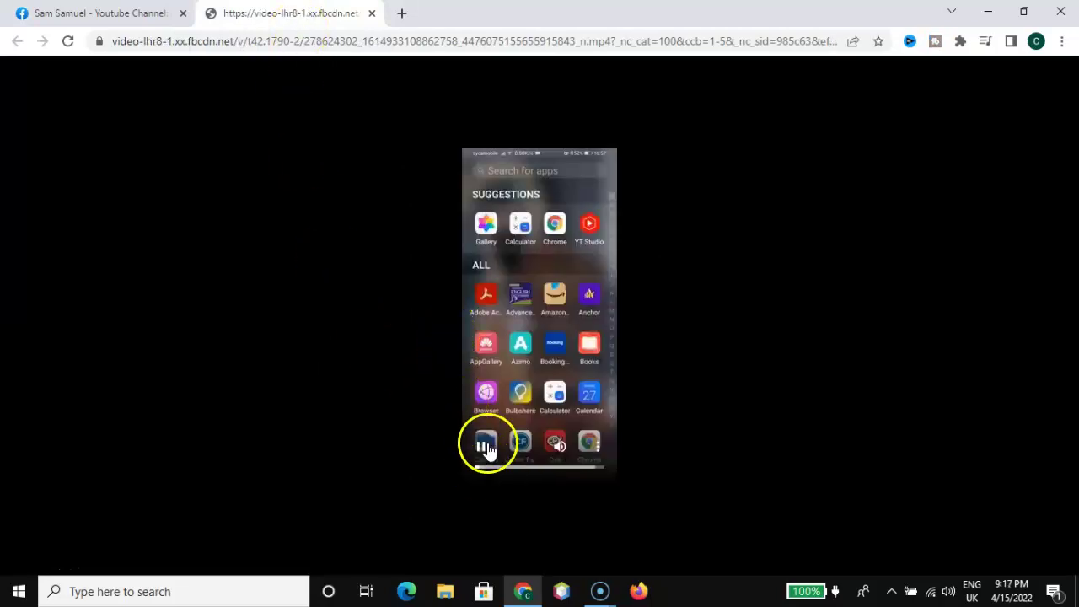
{"action": "mouse_move", "coordinate": [539, 463]}
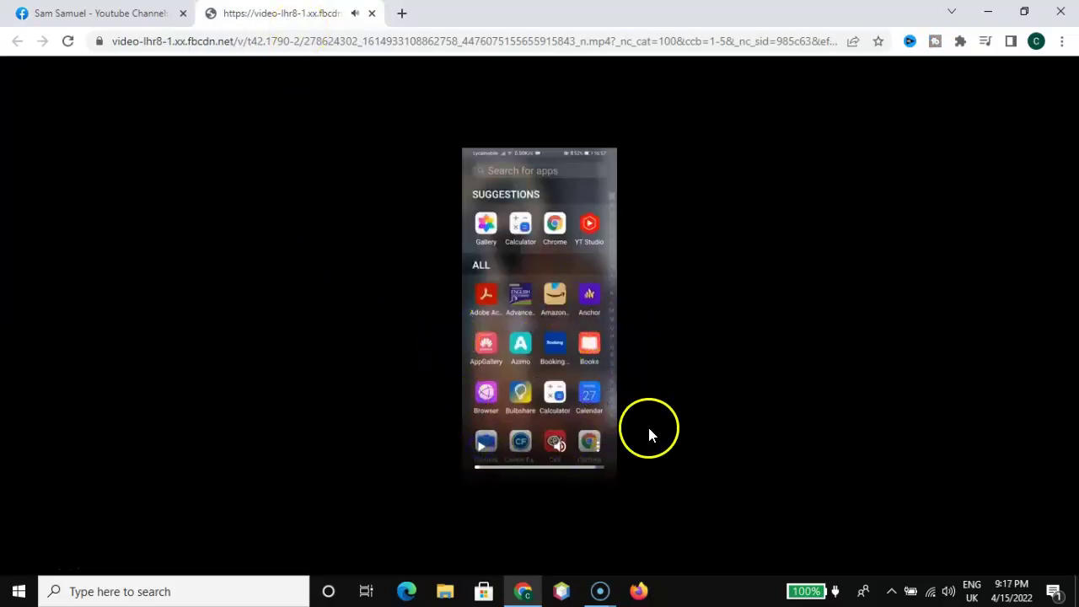
Start downloading the raw video file from its options menu
{"action": "left_click", "coordinate": [599, 447]}
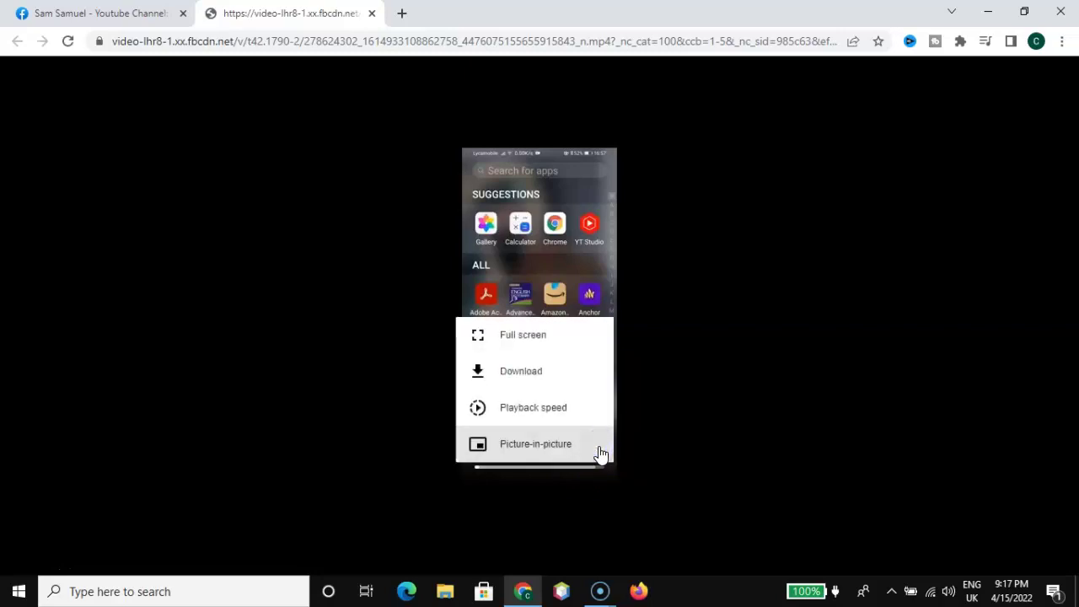
{"action": "left_click", "coordinate": [532, 381]}
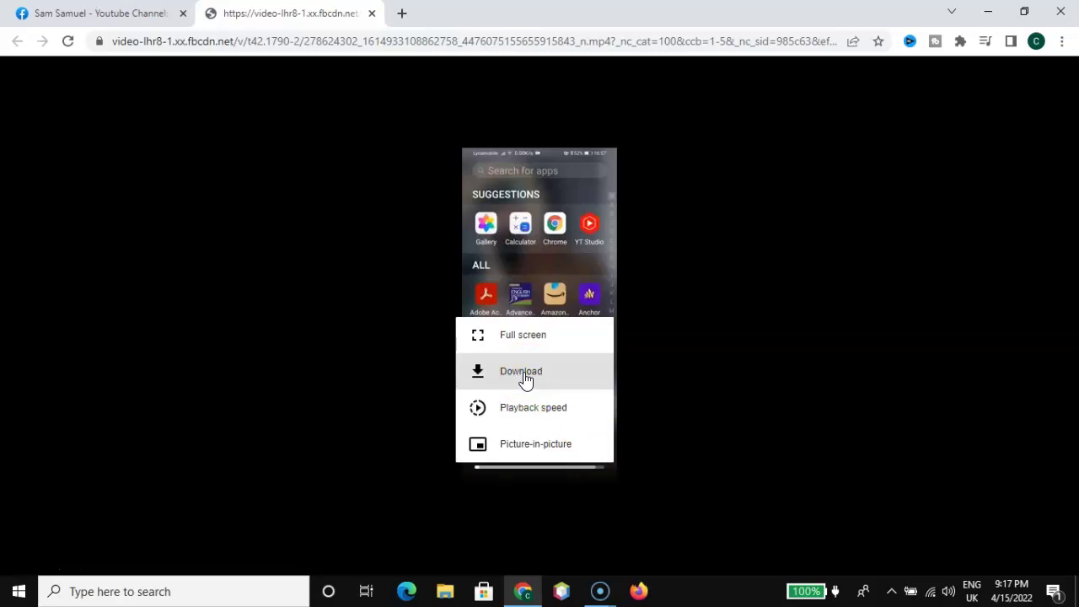
{"action": "left_click", "coordinate": [525, 379]}
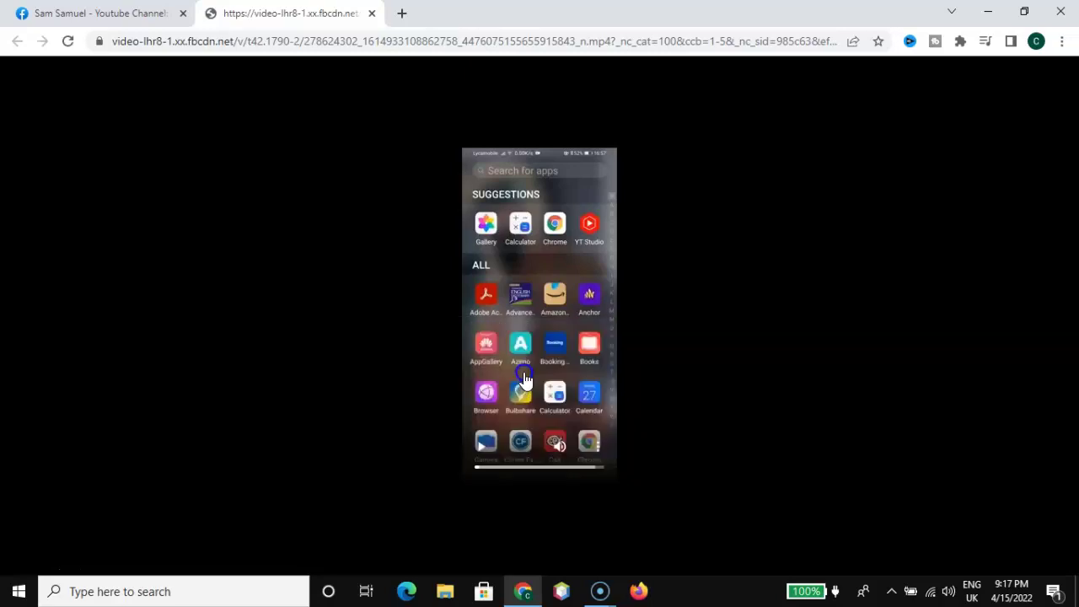
{"action": "left_click", "coordinate": [312, 346]}
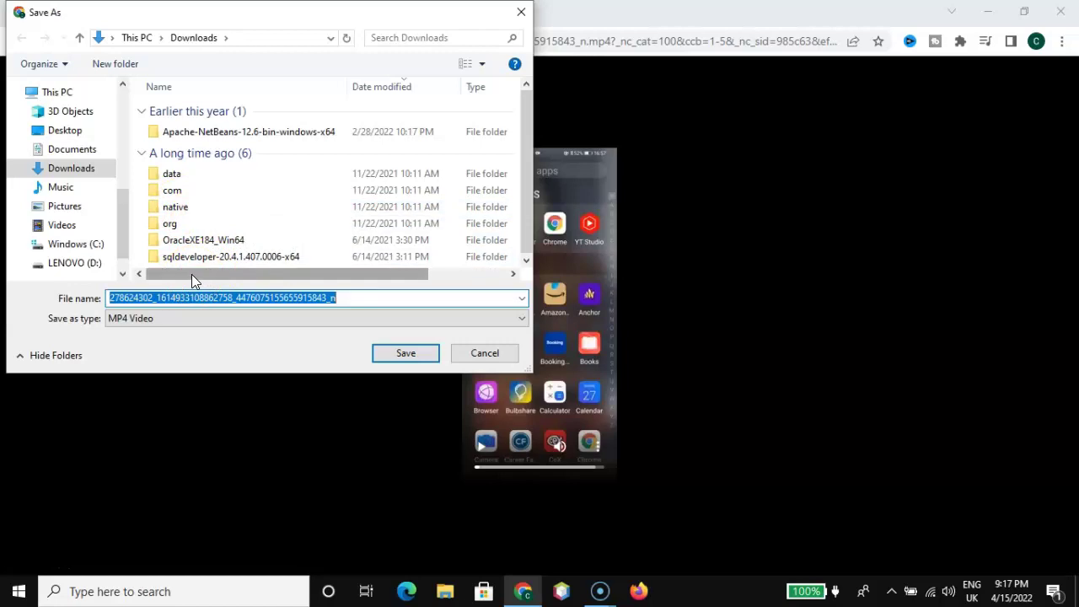
{"action": "mouse_move", "coordinate": [67, 178]}
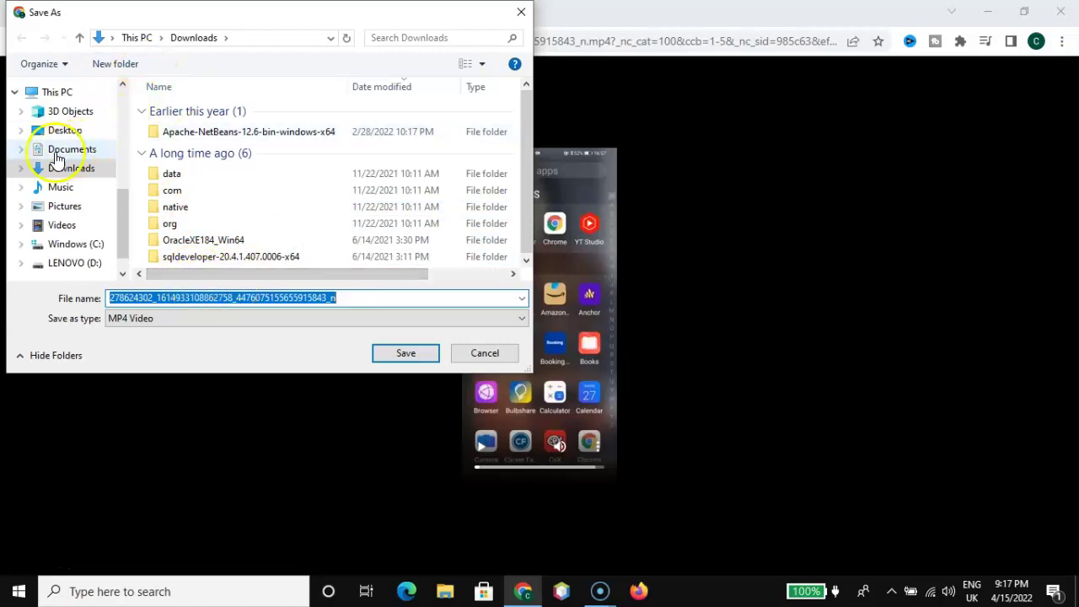
Save the video to the Desktop as facebook_video.mp4
{"action": "scroll", "coordinate": [75, 182], "scroll_direction": "down", "scroll_amount": 1}
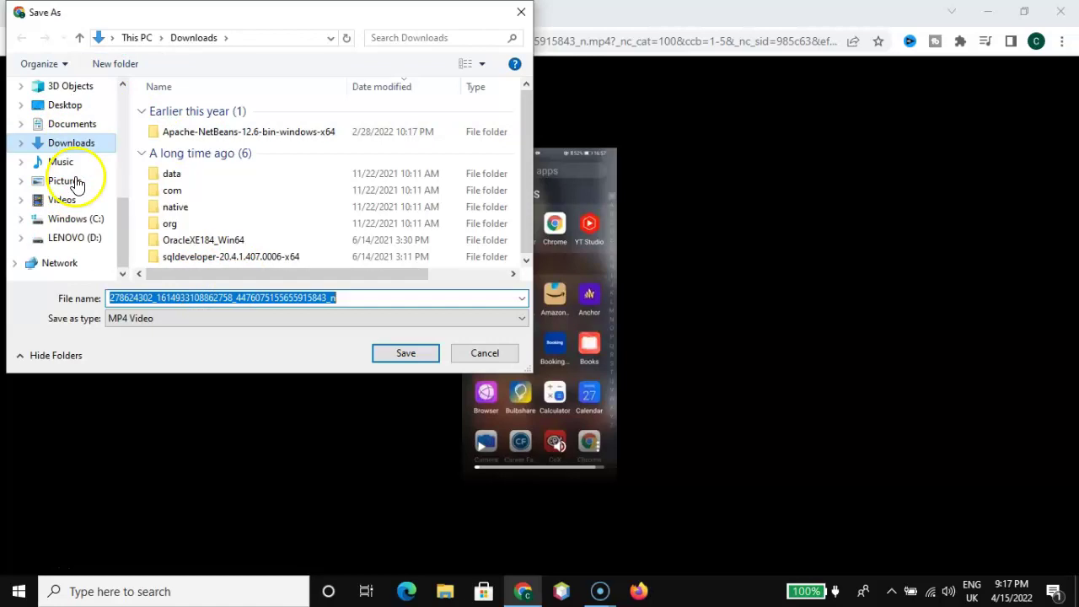
{"action": "scroll", "coordinate": [76, 184], "scroll_direction": "up", "scroll_amount": 1}
{"action": "scroll", "coordinate": [76, 184], "scroll_direction": "up", "scroll_amount": 2}
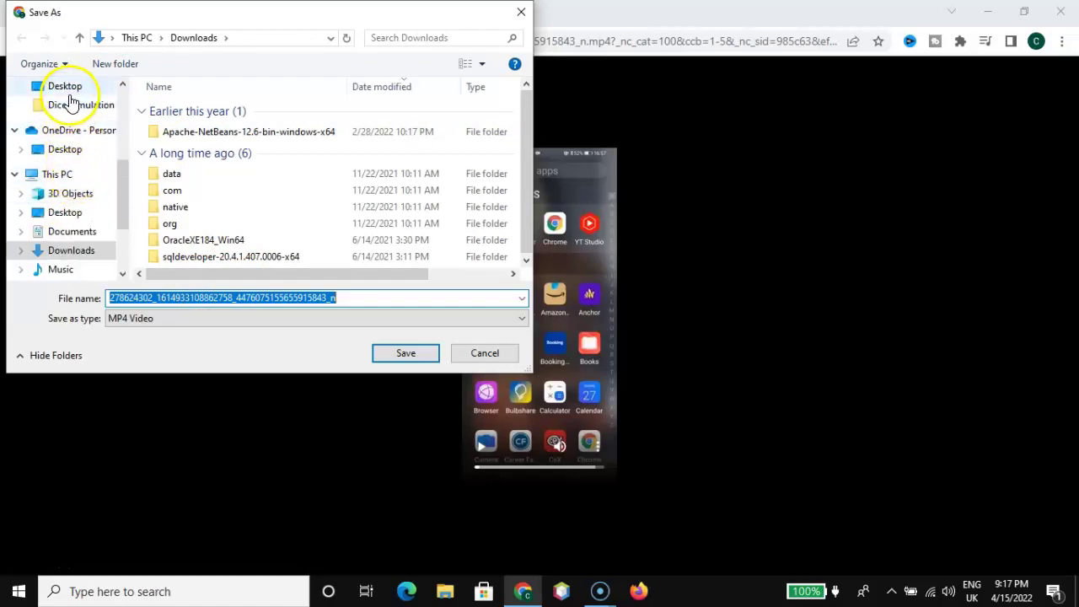
{"action": "left_click", "coordinate": [68, 88]}
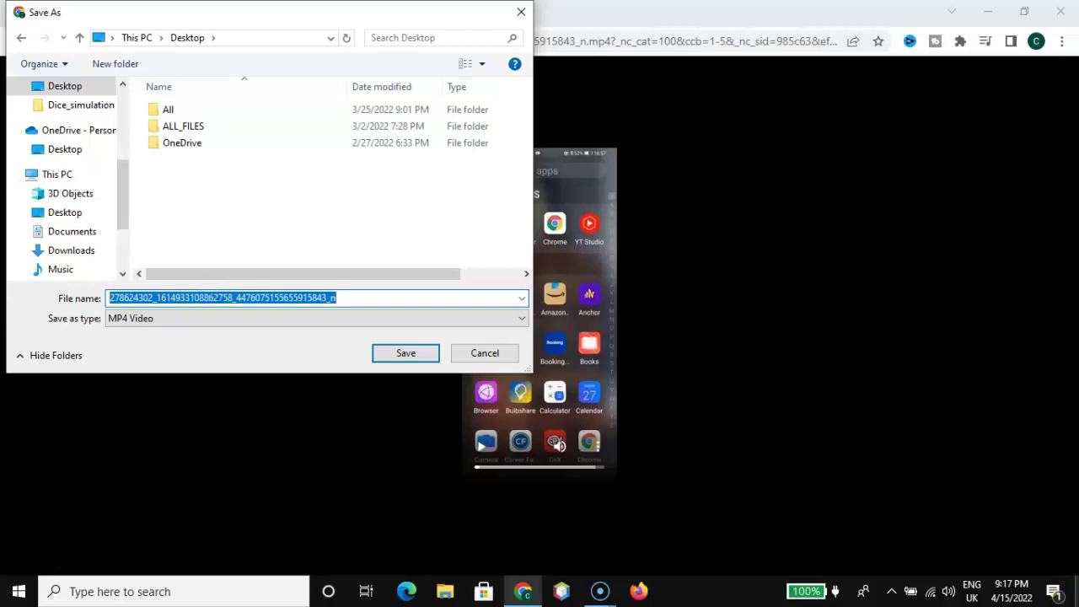
{"action": "type", "text": "face"}
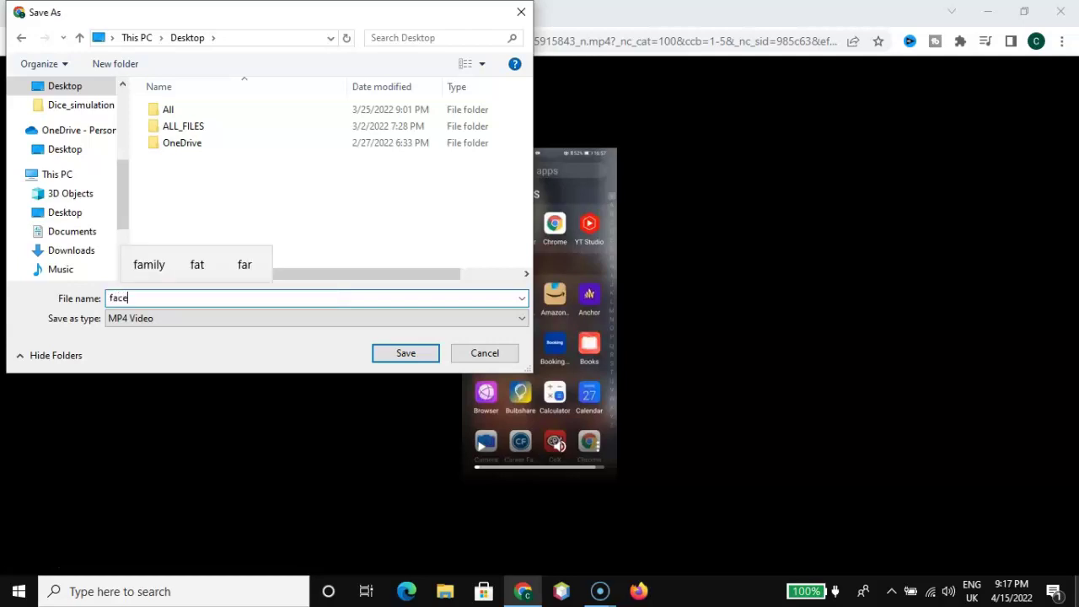
{"action": "type", "text": "b"}
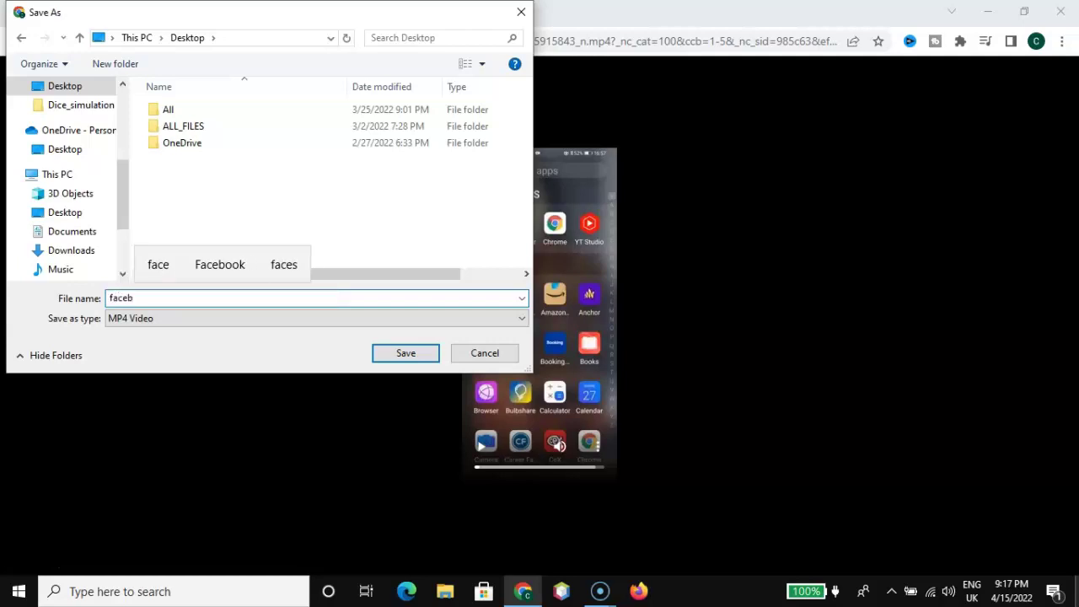
{"action": "type", "text": "ook_"}
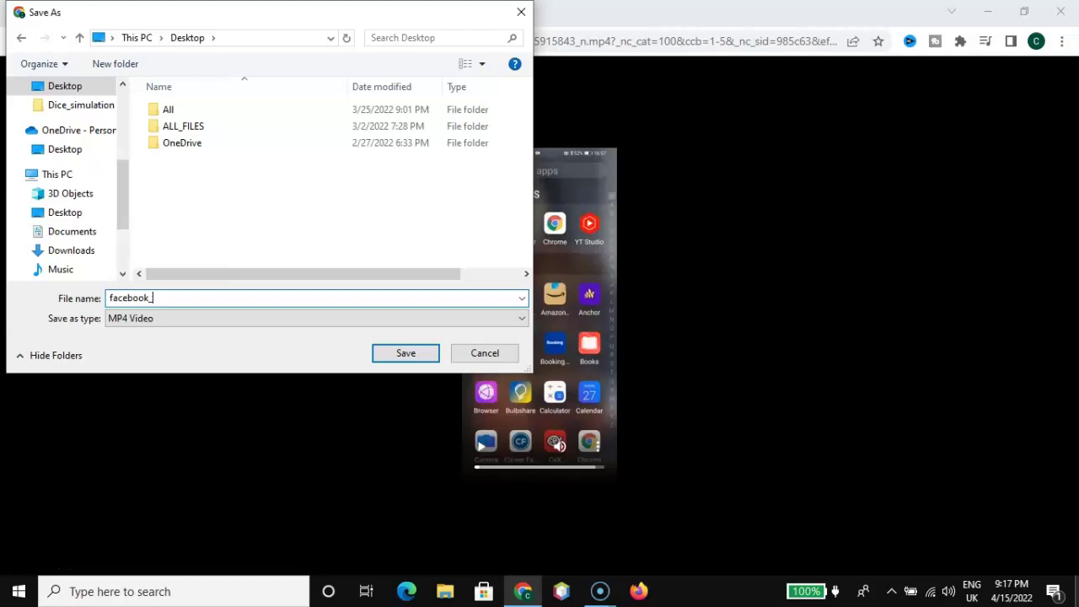
{"action": "type", "text": "video"}
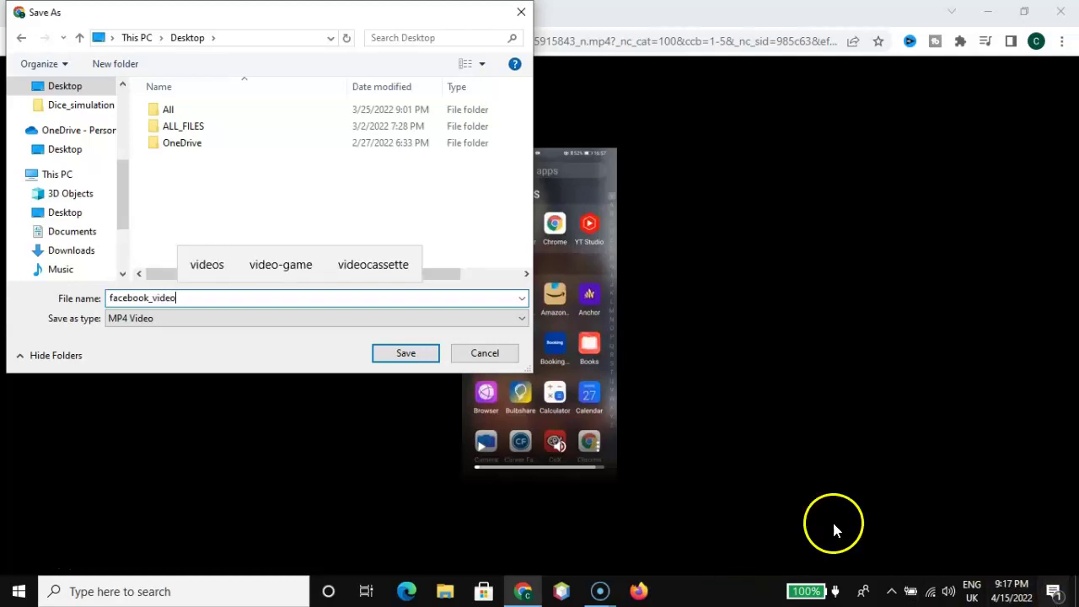
{"action": "left_click", "coordinate": [407, 353]}
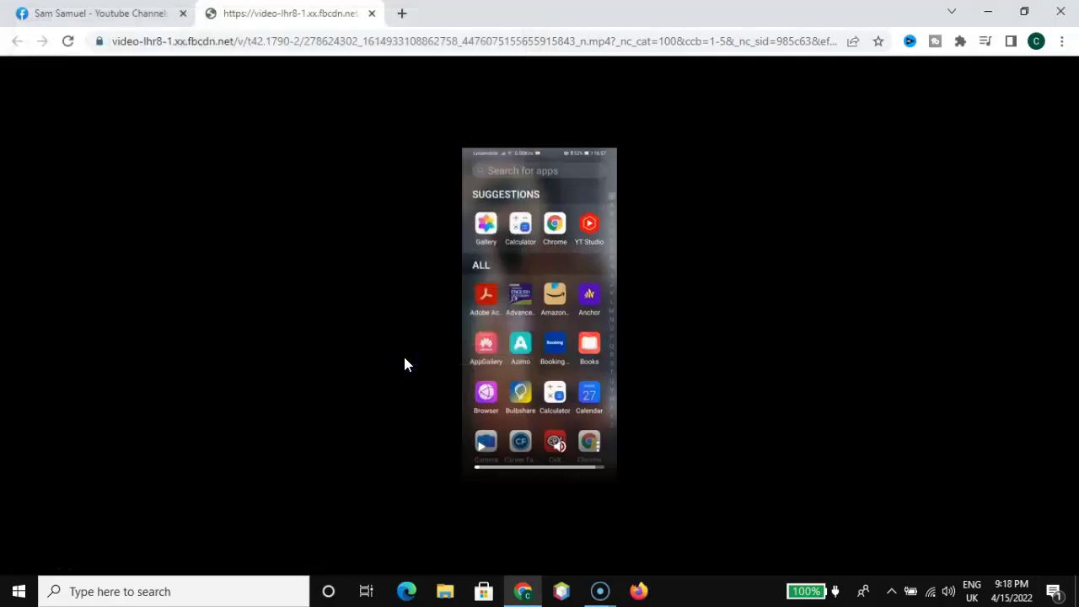
Minimize Chrome and play the downloaded facebook_video file from the desktop
{"action": "left_click", "coordinate": [989, 14]}
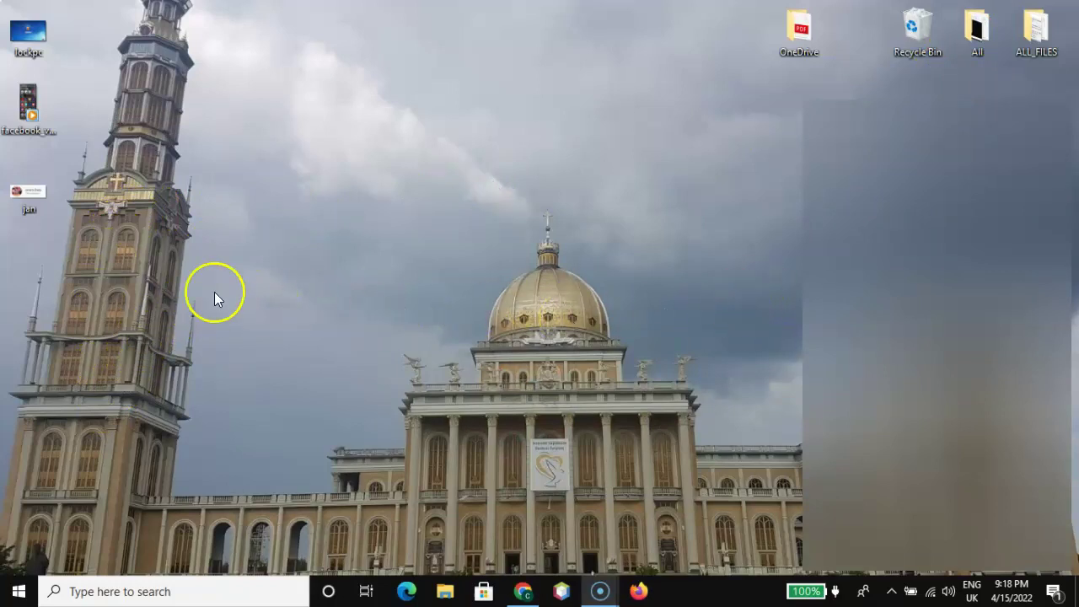
{"action": "left_click_drag", "start_coordinate": [29, 121], "coordinate": [444, 159]}
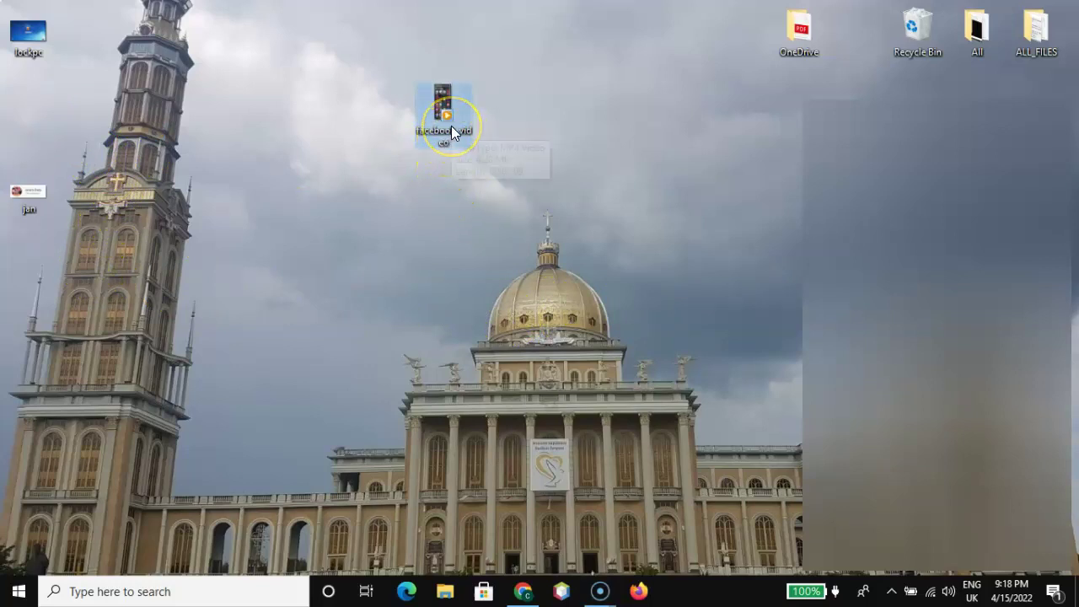
{"action": "double_click", "coordinate": [453, 130]}
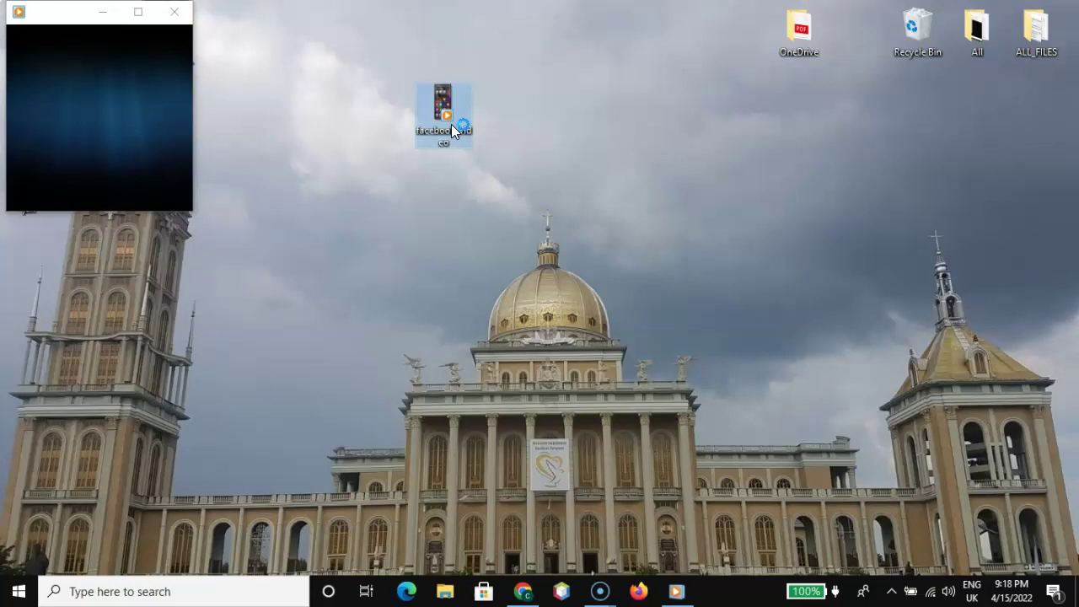
{"action": "left_click_drag", "start_coordinate": [451, 124], "coordinate": [142, 124]}
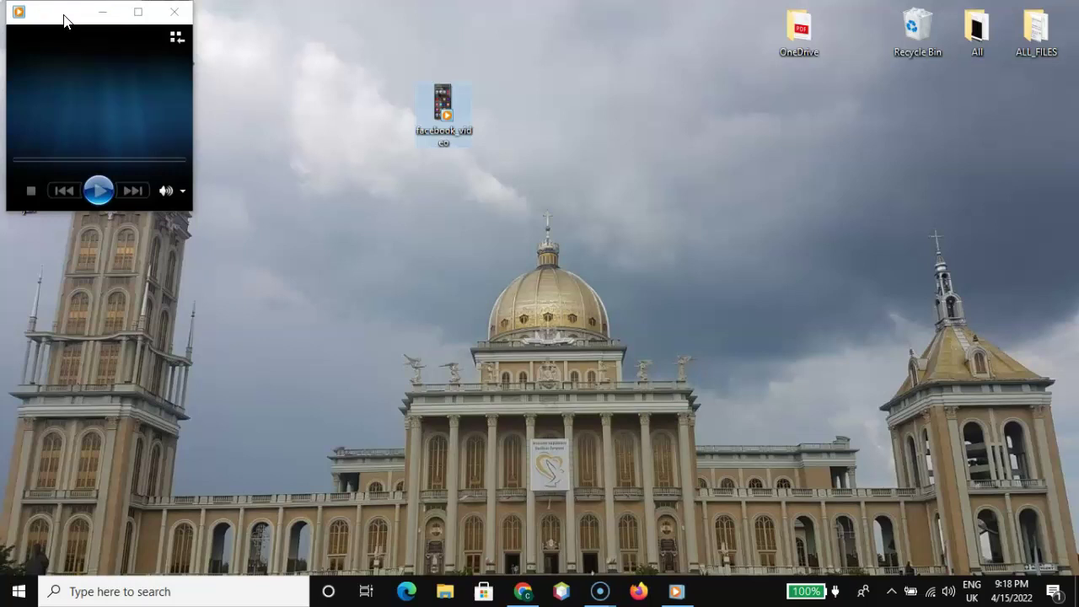
Pause facebook_video in the player, maximize it, then minimize the player
{"action": "left_click", "coordinate": [65, 18]}
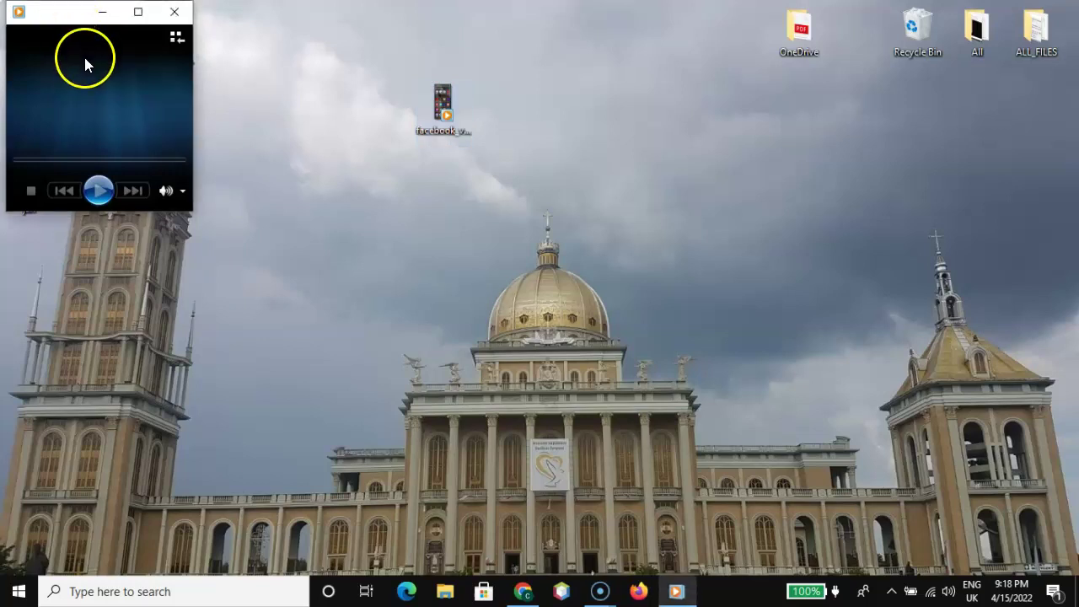
{"action": "left_click_drag", "start_coordinate": [78, 15], "coordinate": [93, 67]}
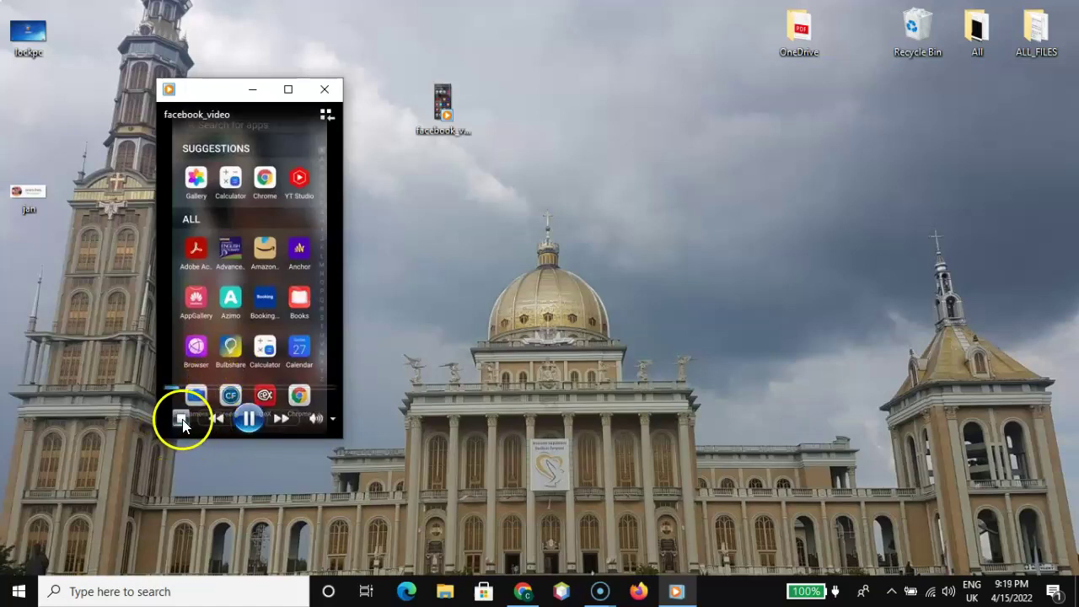
{"action": "left_click", "coordinate": [249, 418]}
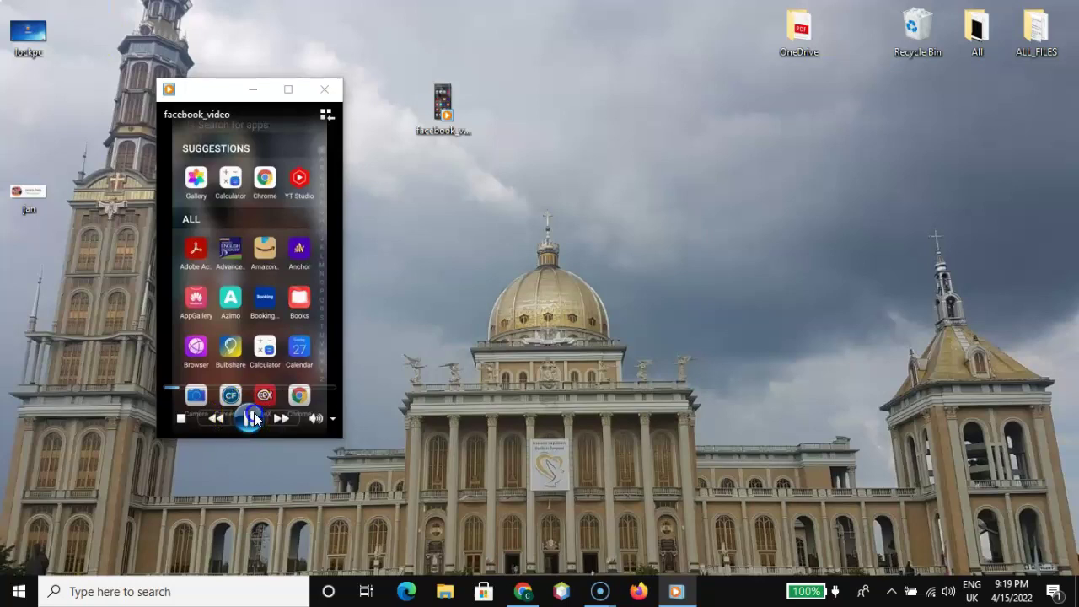
{"action": "left_click", "coordinate": [288, 91]}
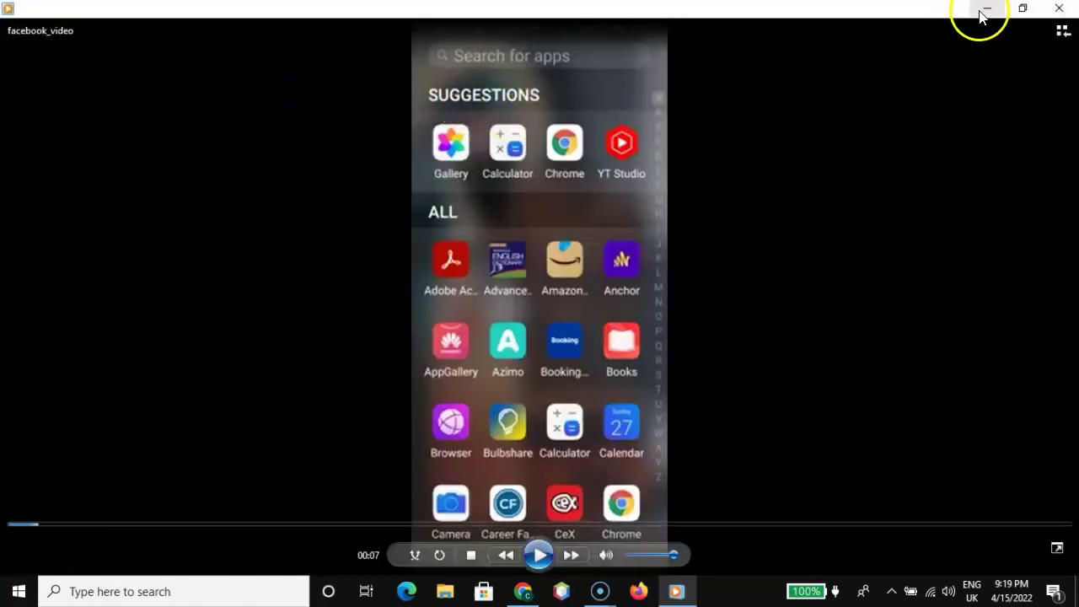
{"action": "left_click", "coordinate": [987, 11]}
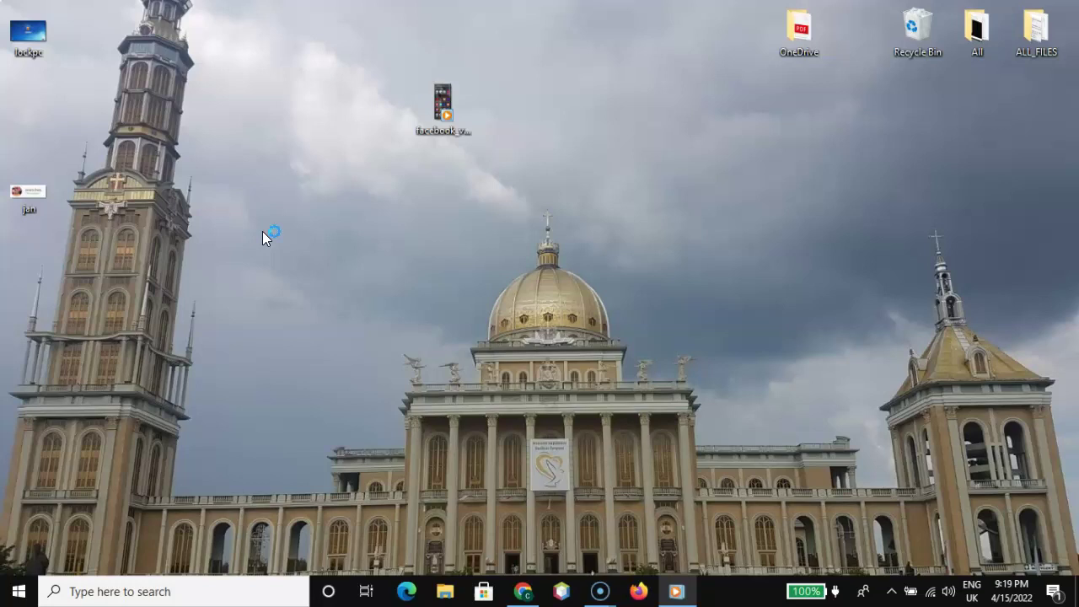
Create a new desktop folder named My_Facebook_Videos
{"action": "right_click", "coordinate": [652, 169]}
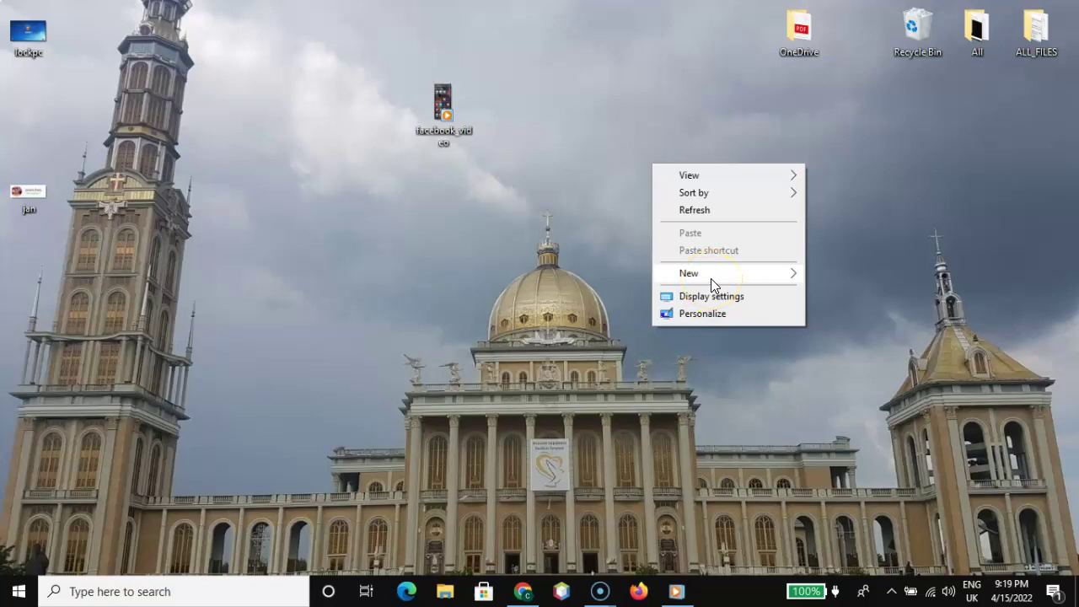
{"action": "mouse_move", "coordinate": [725, 273]}
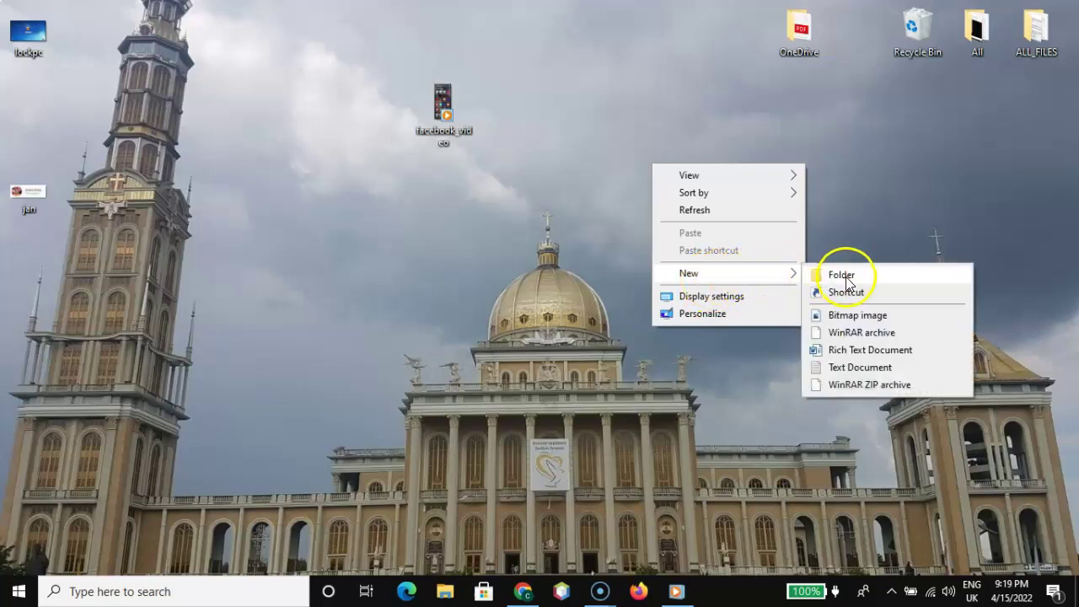
{"action": "left_click", "coordinate": [847, 283]}
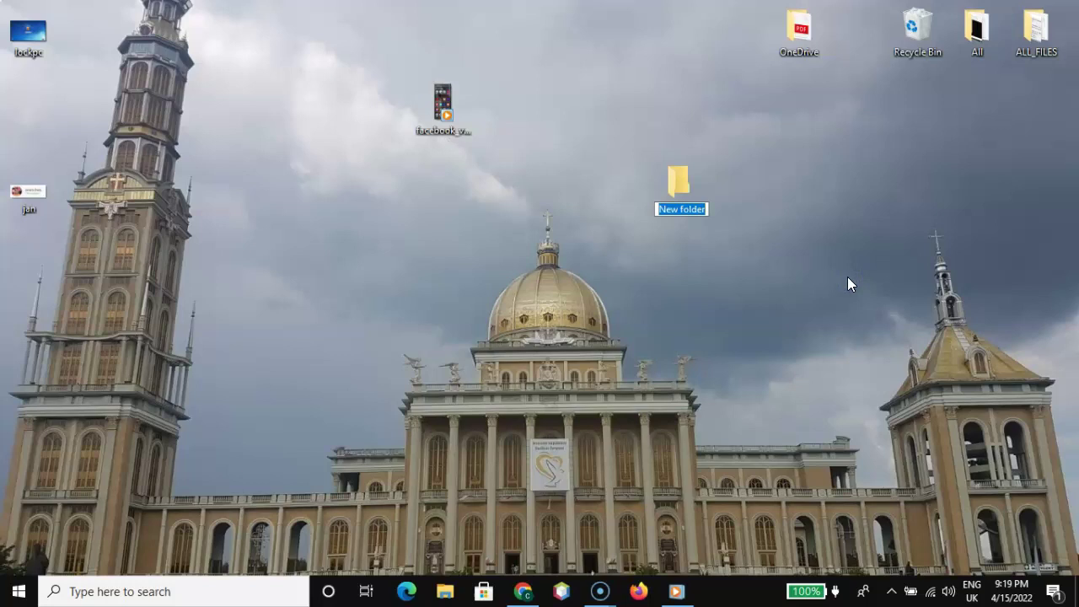
{"action": "type", "text": "My"}
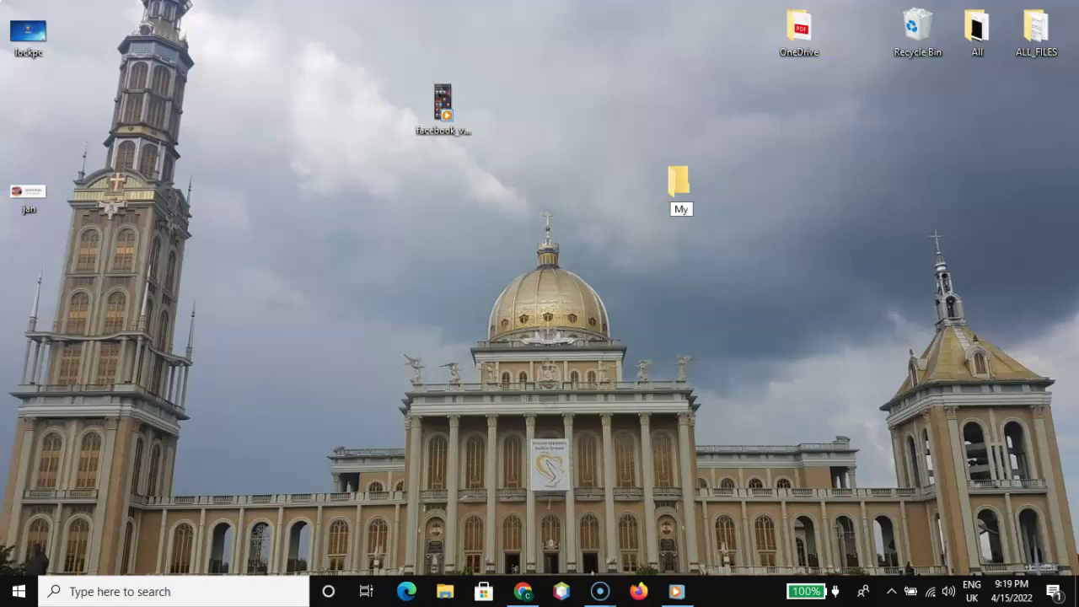
{"action": "type", "text": "-"}
{"action": "key", "text": "BackSpace"}
{"action": "type", "text": "_Fa"}
{"action": "type", "text": "ceboo"}
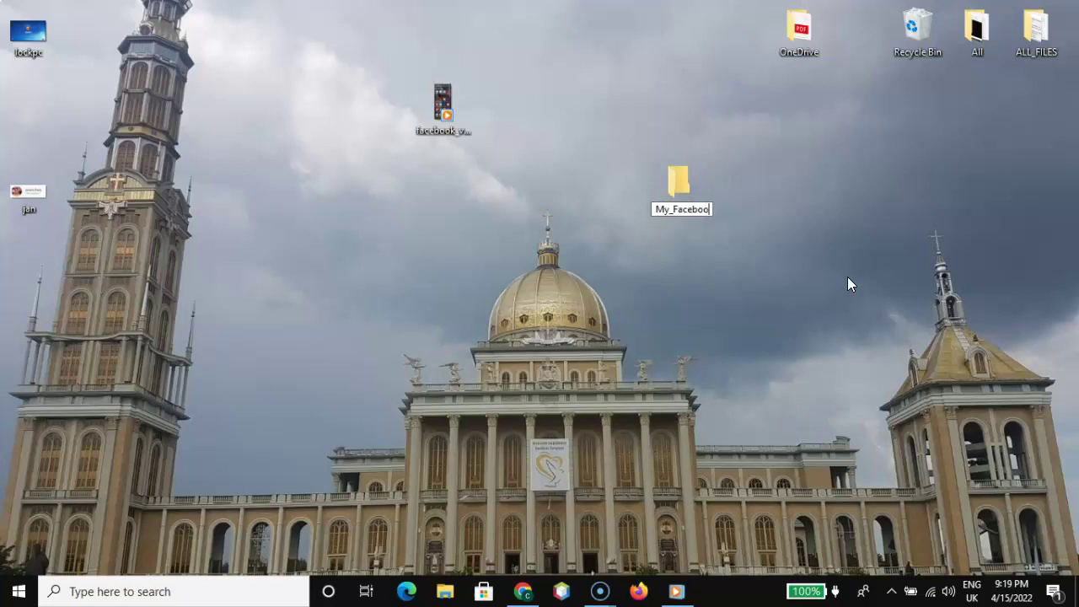
{"action": "type", "text": "k"}
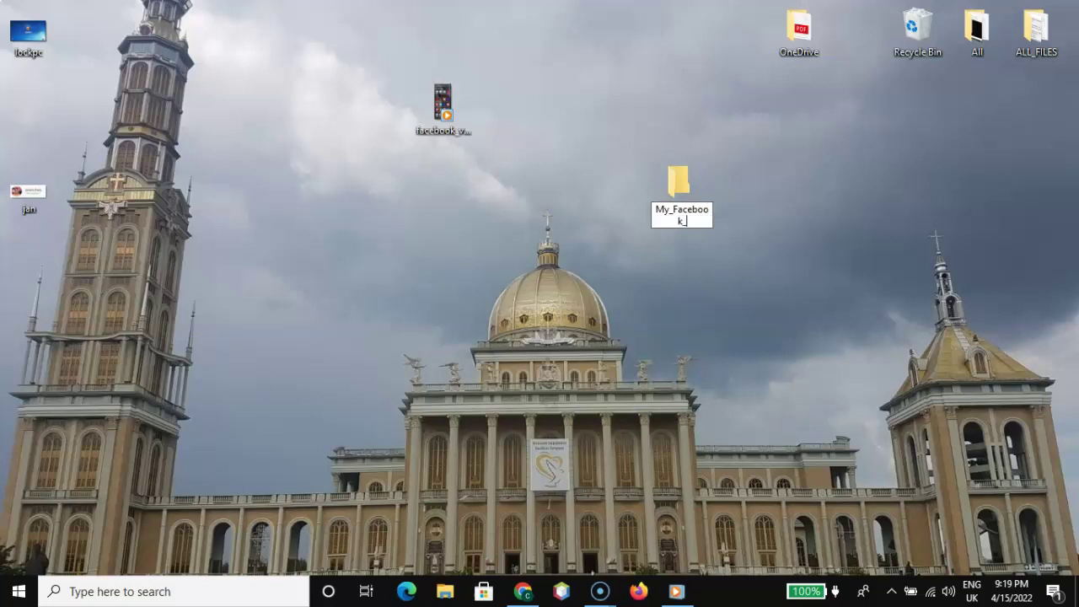
{"action": "type", "text": "_"}
{"action": "type", "text": "Video"}
{"action": "type", "text": "s"}
Move My_Facebook_Videos to the desktop top and try dragging facebook_video onto it
{"action": "left_click", "coordinate": [760, 202]}
{"action": "left_click_drag", "start_coordinate": [688, 191], "coordinate": [624, 49]}
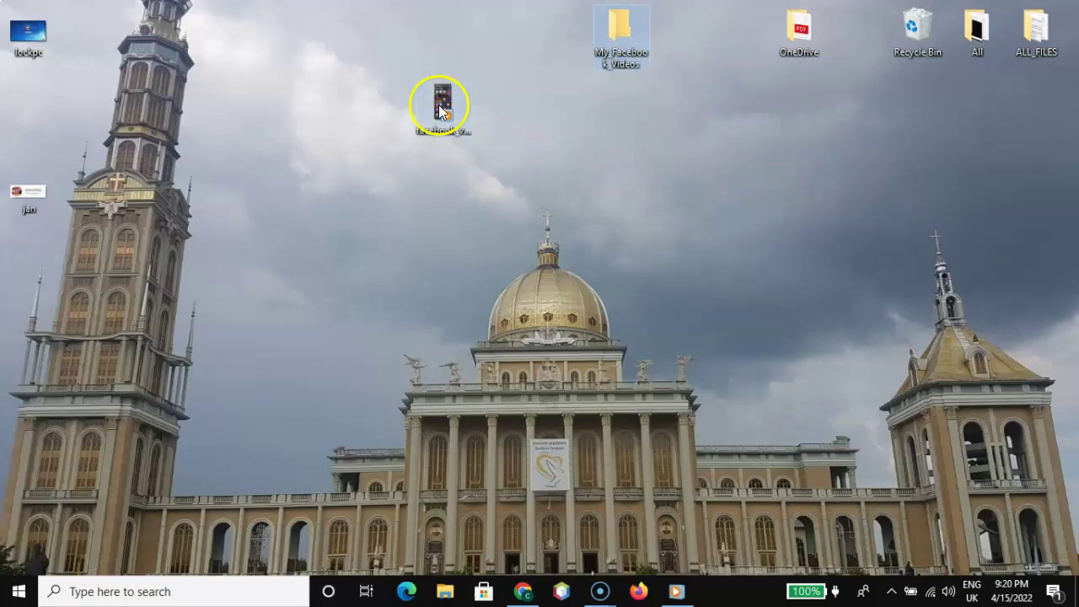
{"action": "left_click_drag", "start_coordinate": [439, 111], "coordinate": [608, 35]}
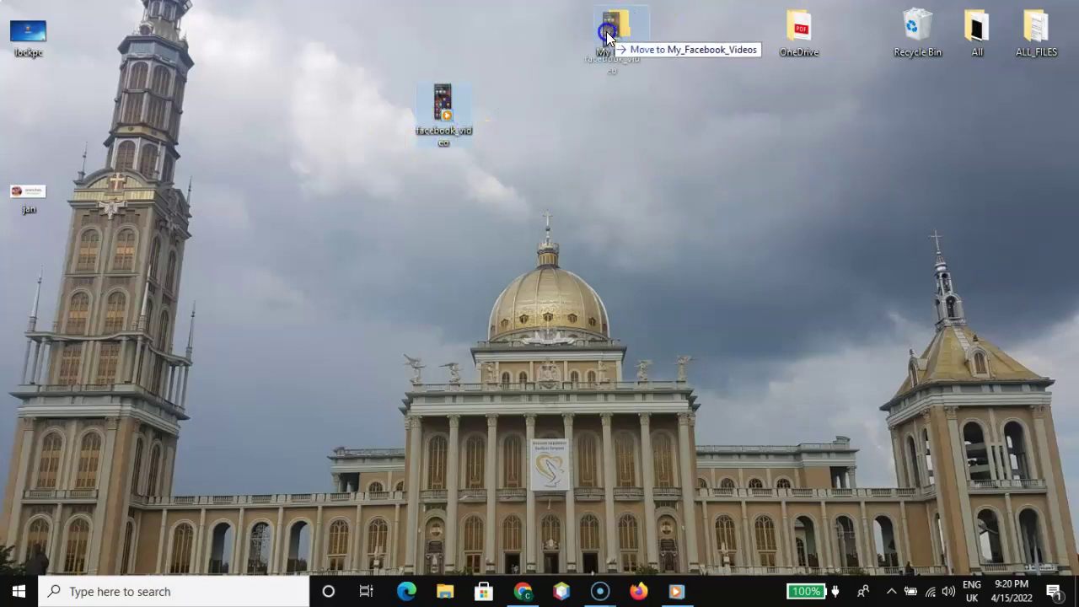
{"action": "left_click_drag", "start_coordinate": [608, 36], "coordinate": [625, 39]}
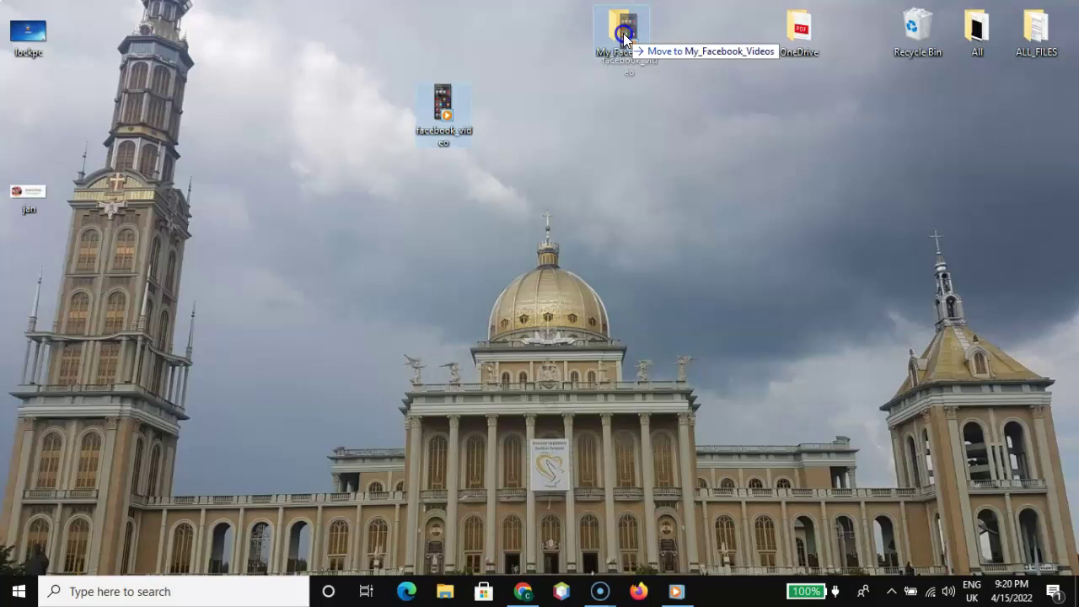
{"action": "left_click_drag", "start_coordinate": [623, 33], "coordinate": [358, 187]}
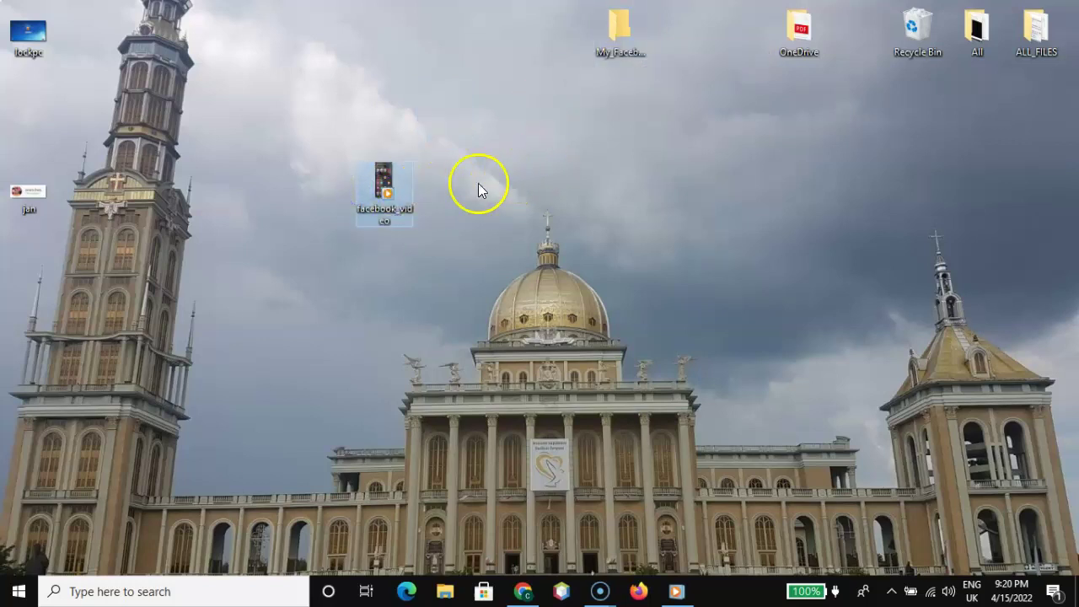
Return facebook_video to its spot and open the empty My_Facebook_Videos folder
{"action": "double_click", "coordinate": [379, 178]}
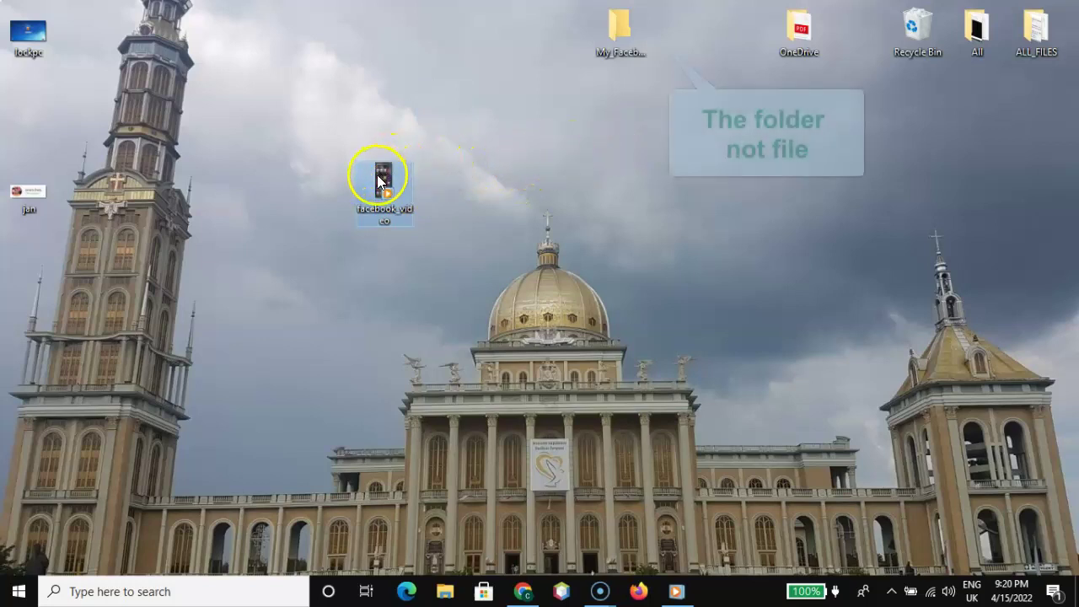
{"action": "mouse_move", "coordinate": [380, 179]}
{"action": "left_mouse_down"}
{"action": "mouse_move", "coordinate": [495, 93]}
{"action": "mouse_move", "coordinate": [462, 97]}
{"action": "left_mouse_up"}
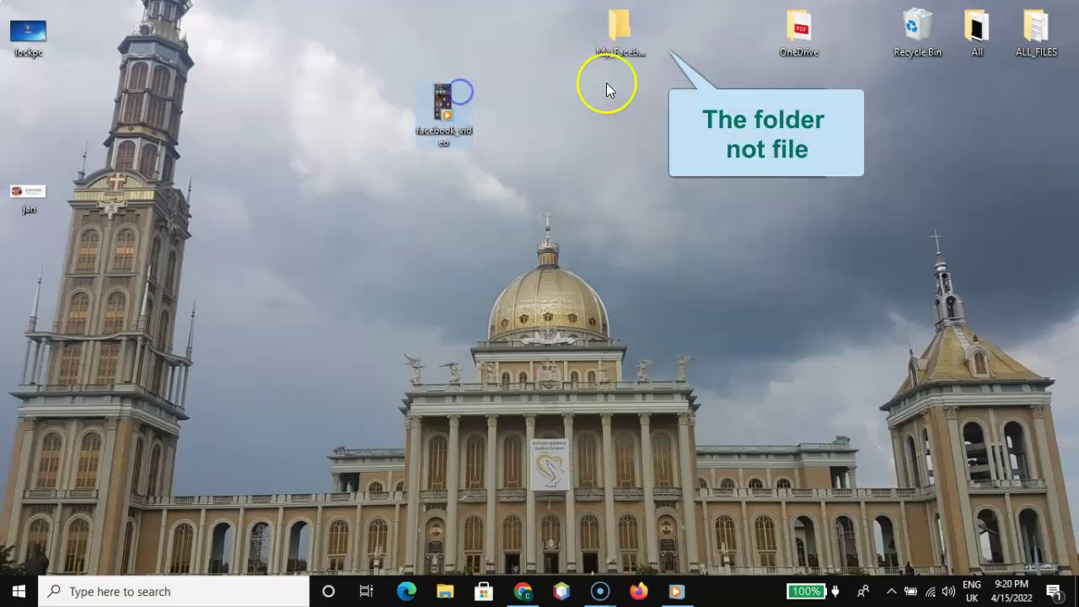
{"action": "double_click", "coordinate": [620, 38]}
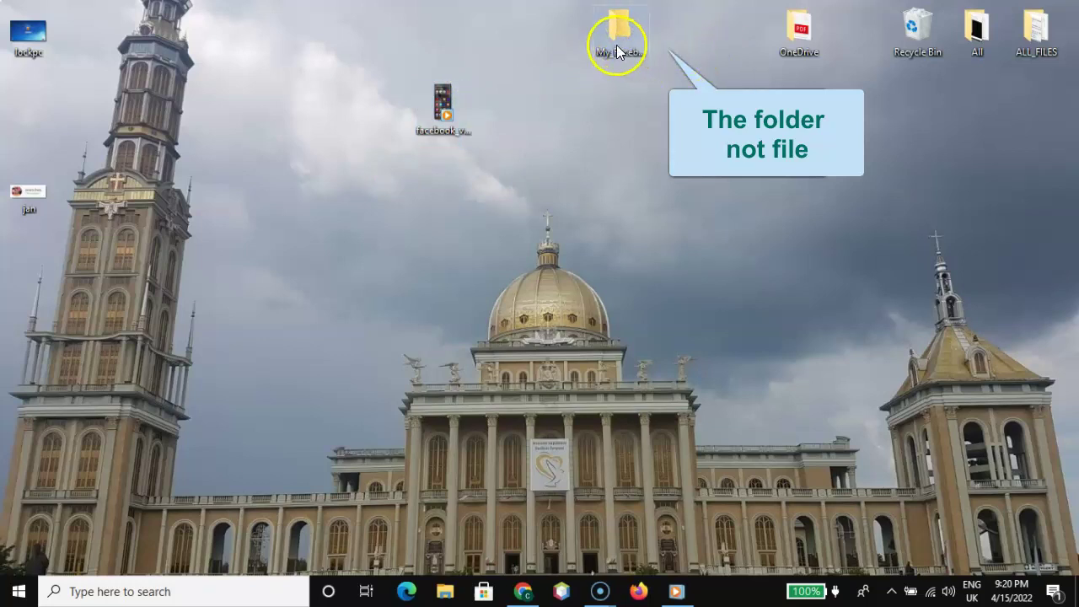
{"action": "double_click", "coordinate": [617, 48]}
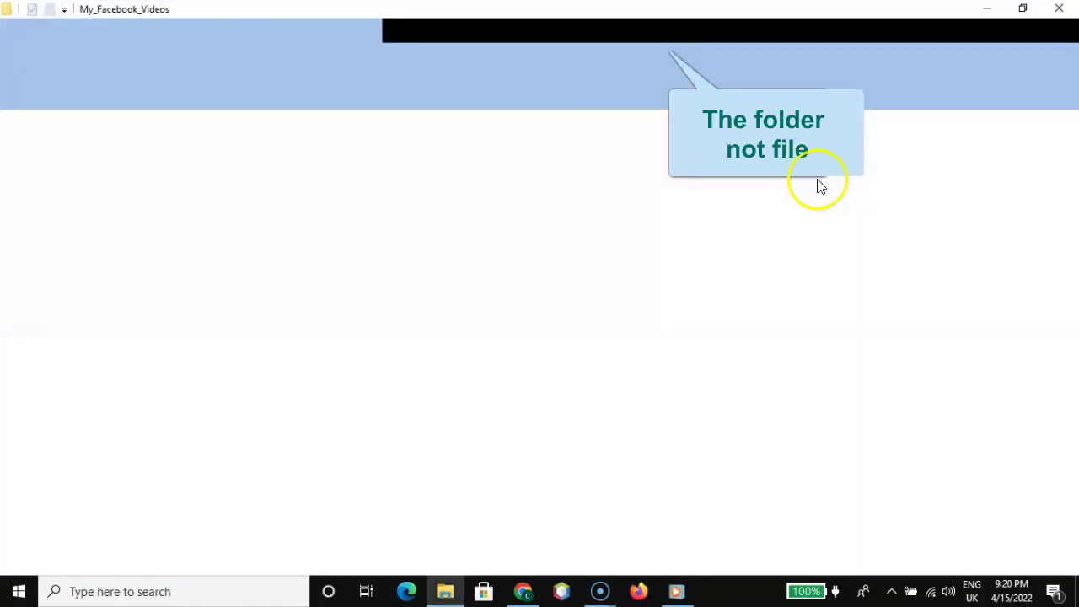
Move facebook_video into My_Facebook_Videos, close its window, and shift the folder top-left
{"action": "left_click", "coordinate": [1022, 12]}
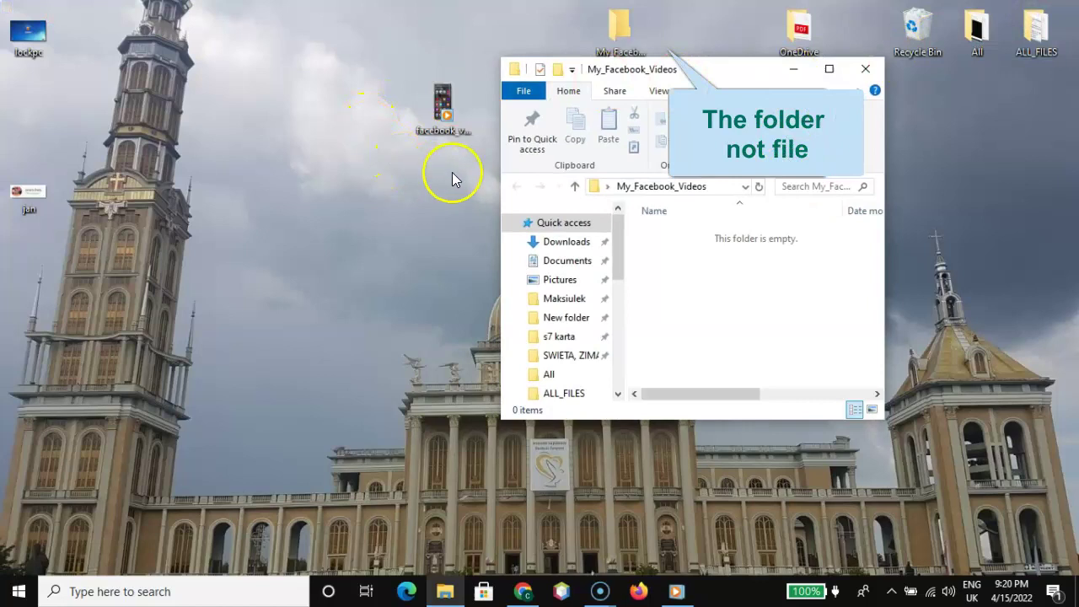
{"action": "left_click", "coordinate": [442, 103]}
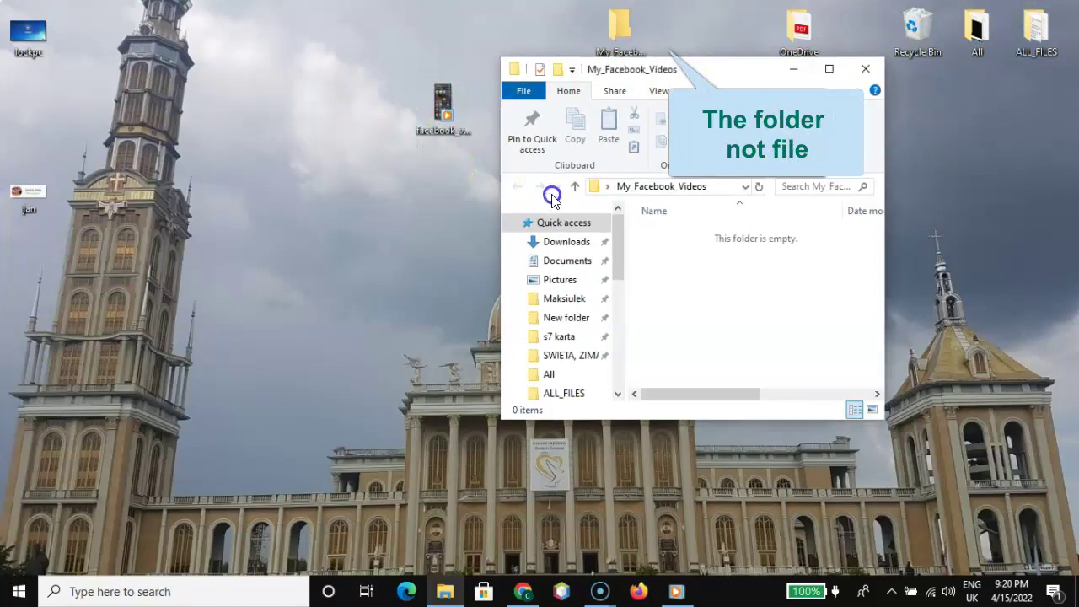
{"action": "left_click_drag", "start_coordinate": [553, 196], "coordinate": [735, 282]}
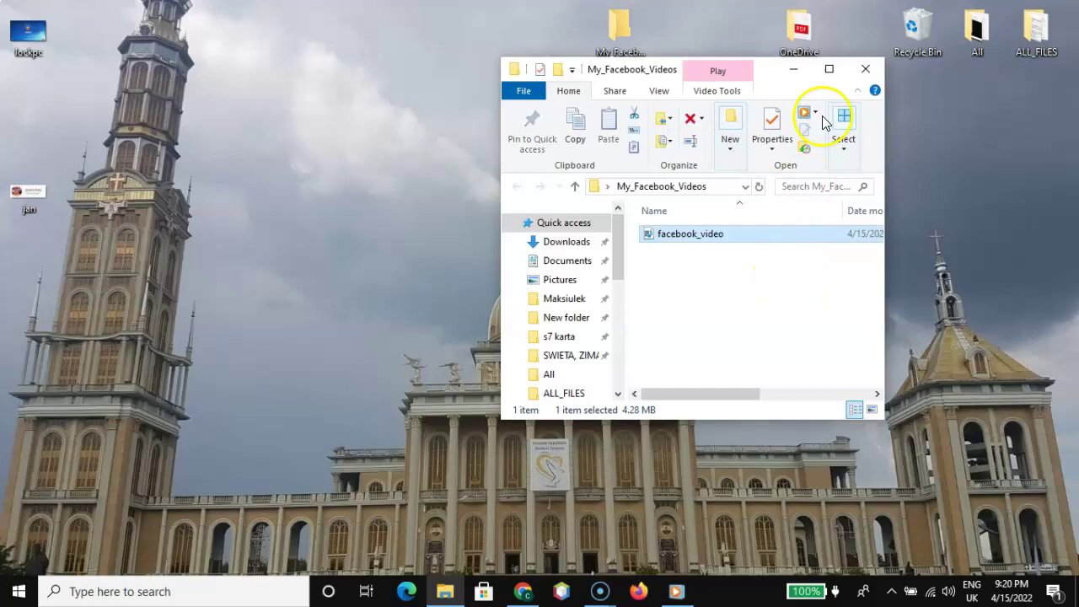
{"action": "left_click", "coordinate": [873, 70]}
{"action": "left_click_drag", "start_coordinate": [633, 61], "coordinate": [264, 30]}
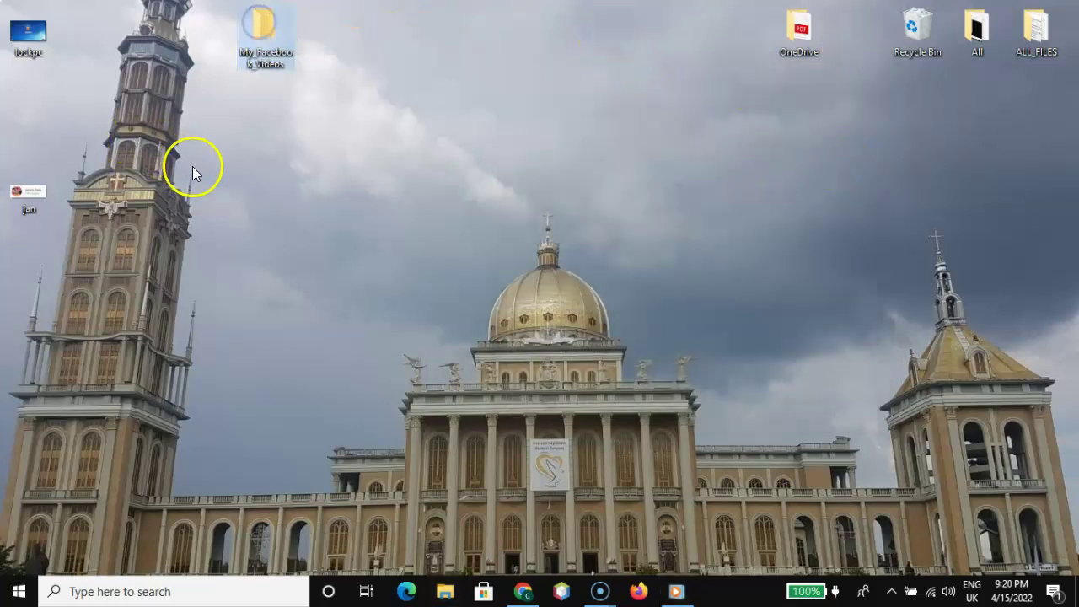
{"action": "double_click", "coordinate": [268, 49]}
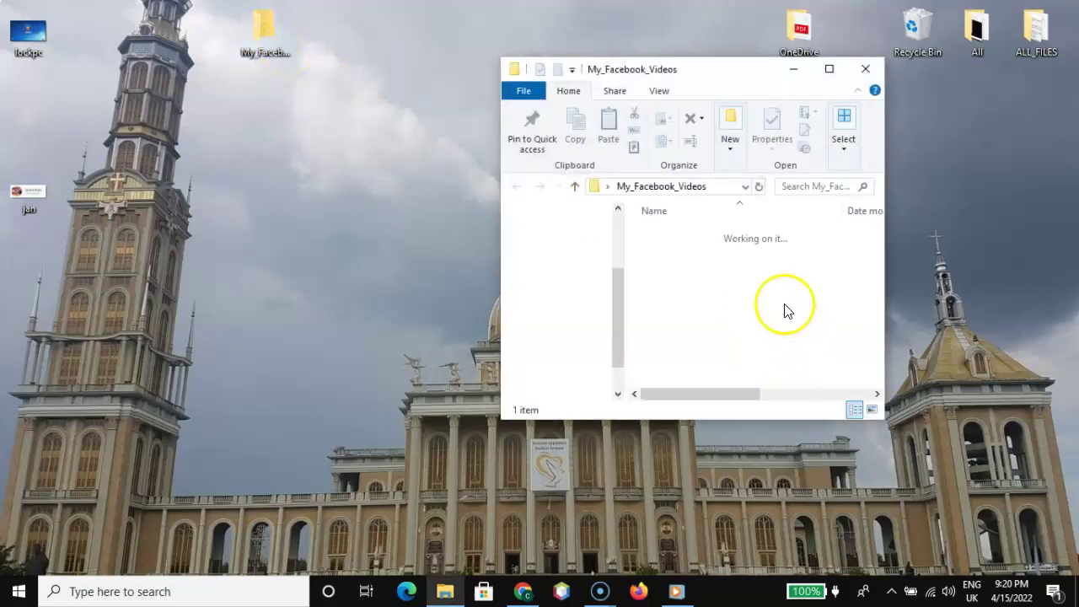
{"action": "left_click", "coordinate": [868, 69]}
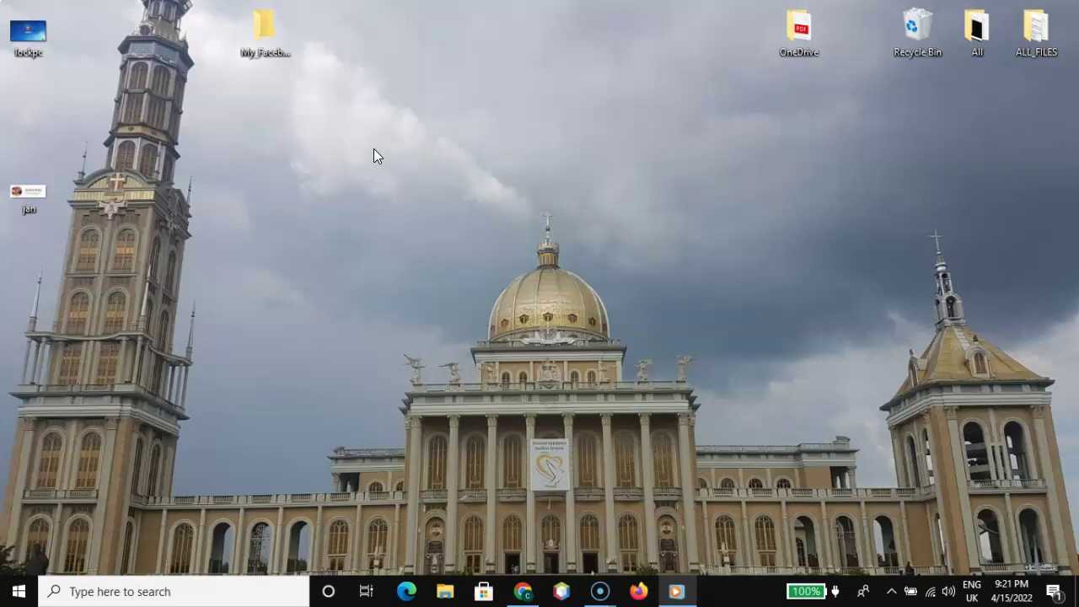
Place the My_Facebook_Videos folder in the desktop's upper middle and select it
{"action": "left_click_drag", "start_coordinate": [265, 35], "coordinate": [446, 115]}
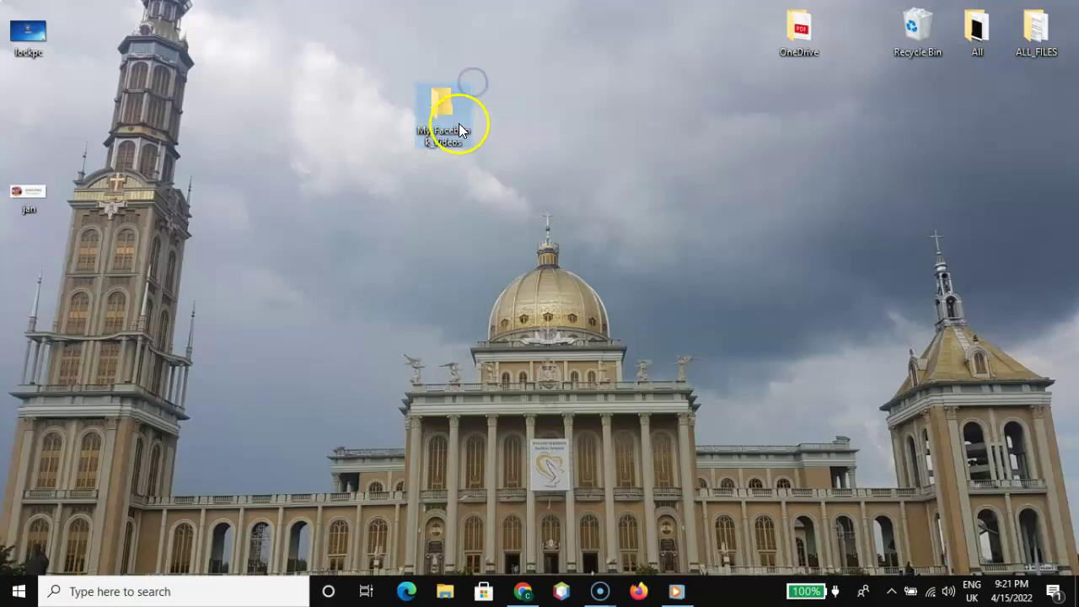
{"action": "mouse_move", "coordinate": [442, 118]}
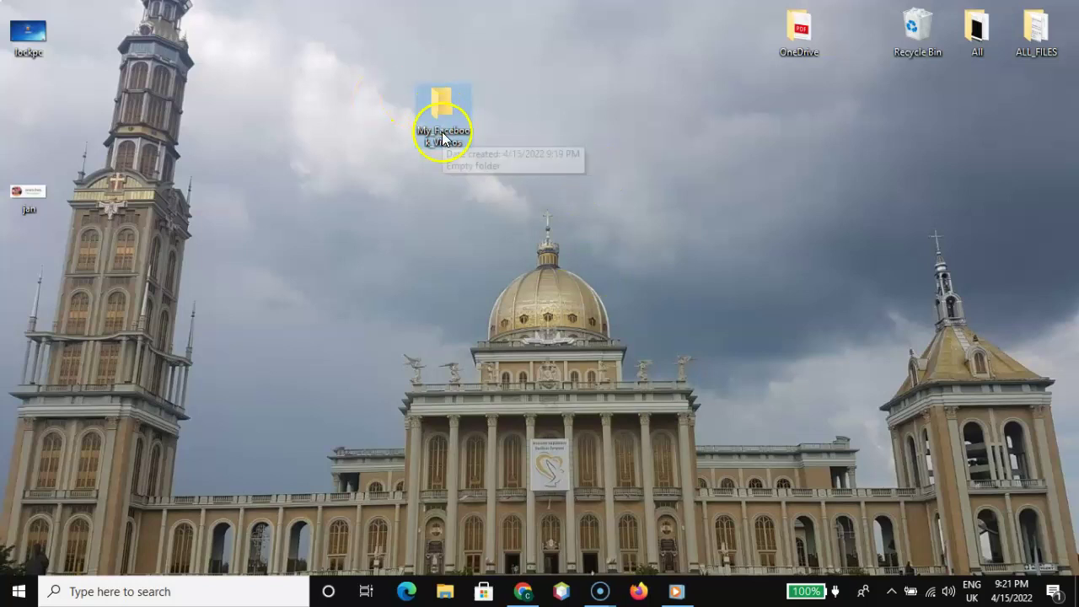
{"action": "left_click", "coordinate": [448, 134]}
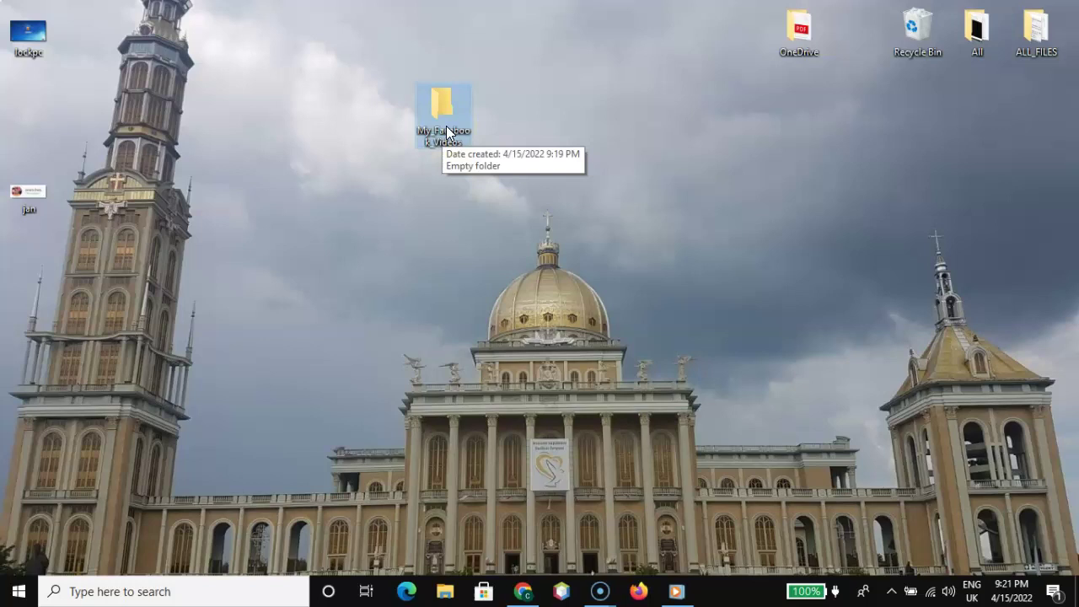
{"action": "left_click", "coordinate": [446, 124]}
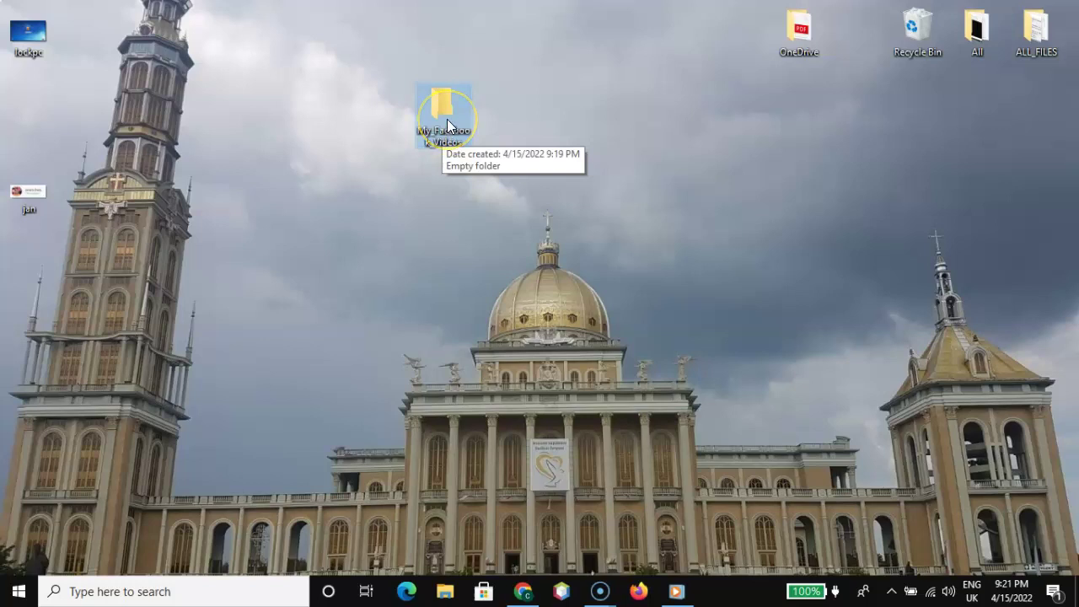